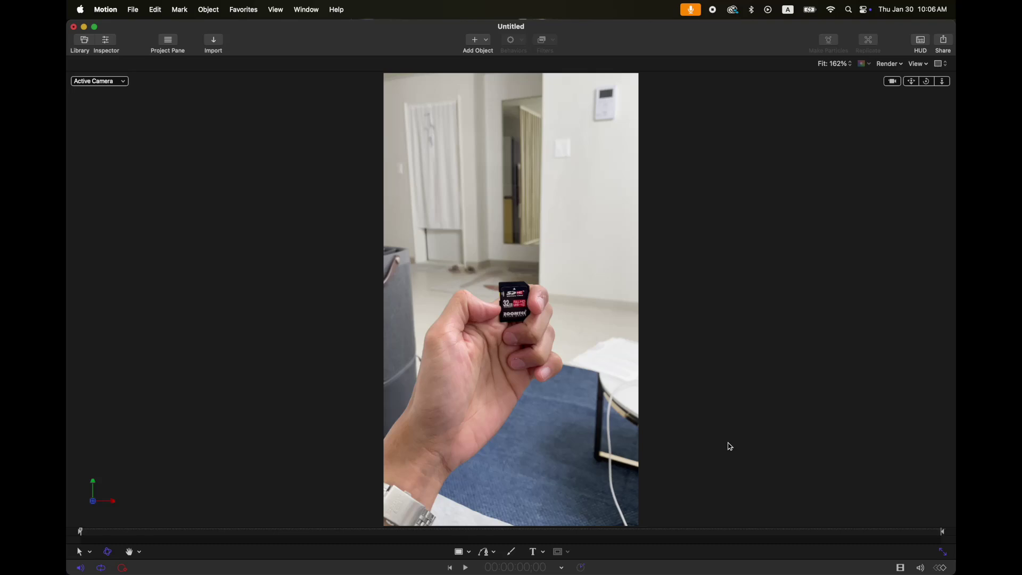
{"action": "key", "text": "space"}
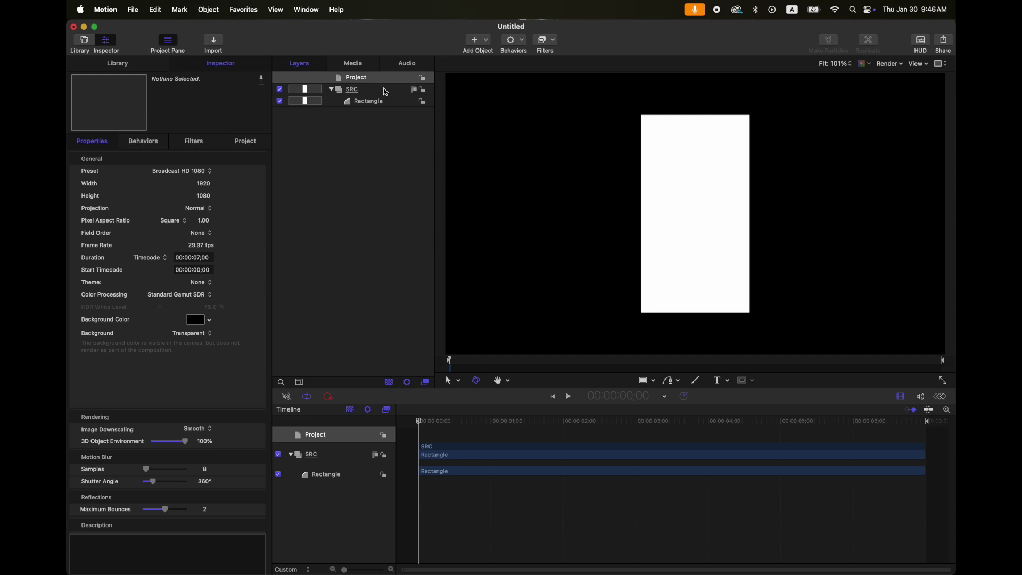
{"action": "left_click", "coordinate": [366, 91]}
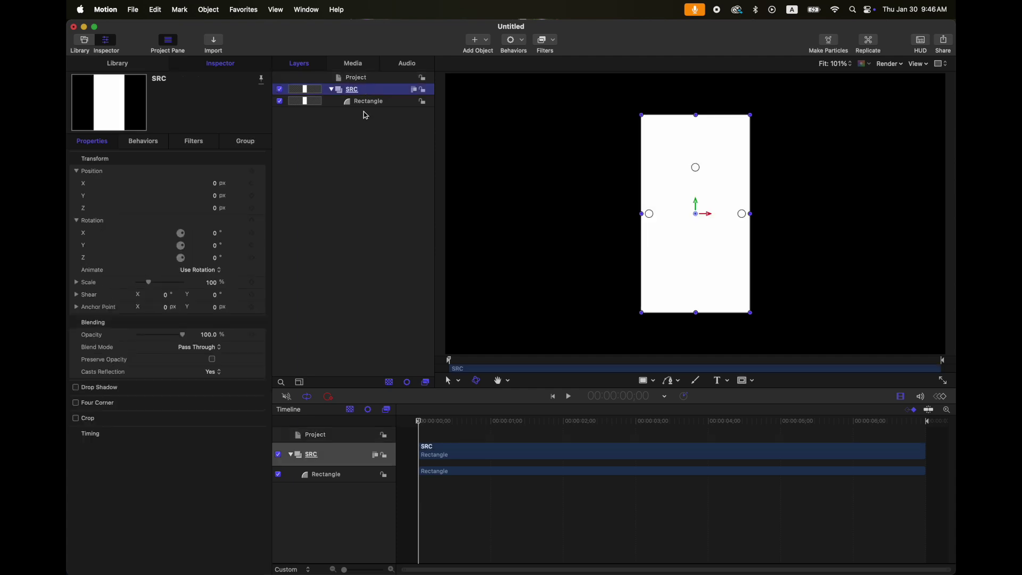
{"action": "left_click", "coordinate": [368, 104]}
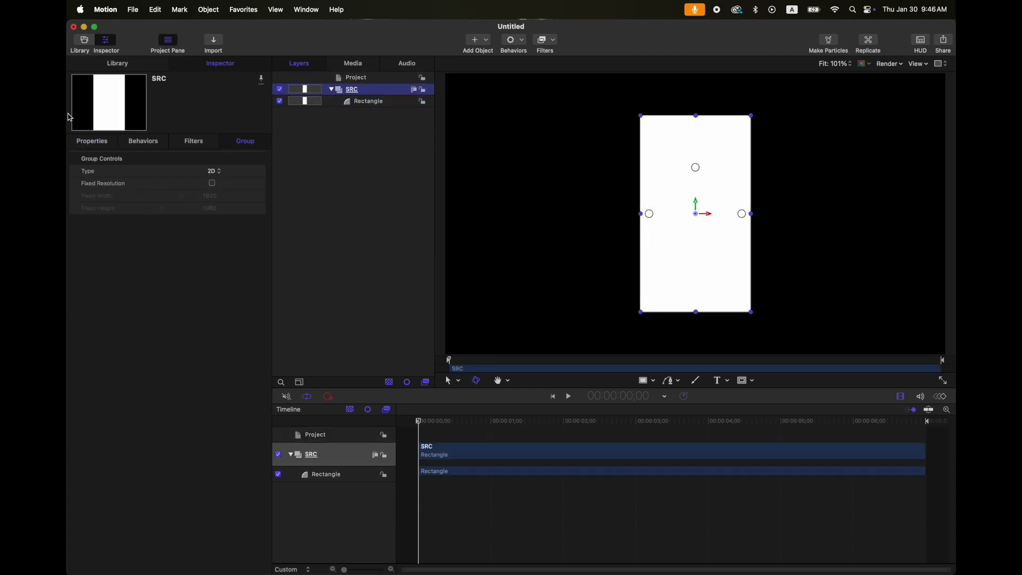
{"action": "left_click", "coordinate": [89, 141]}
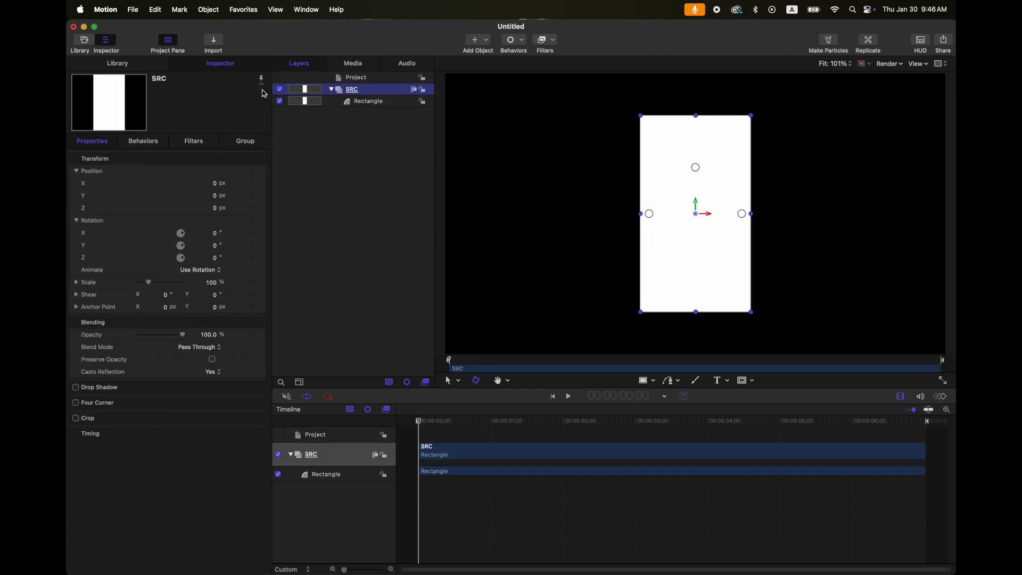
{"action": "left_click", "coordinate": [379, 107]}
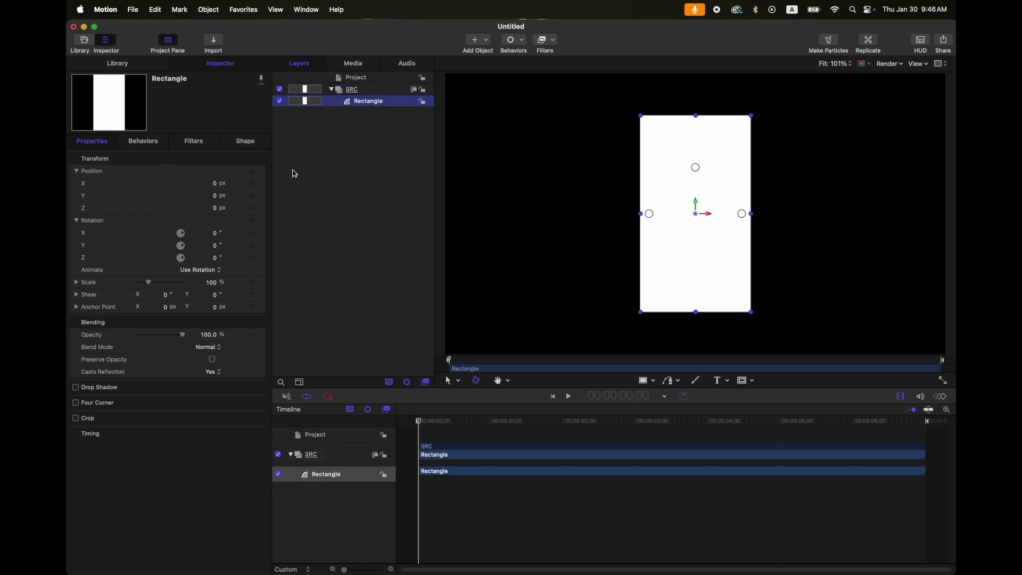
Step: Make eight clone layers of the collapsed SRC group and disable the original SRC group
{"action": "left_click", "coordinate": [331, 89]}
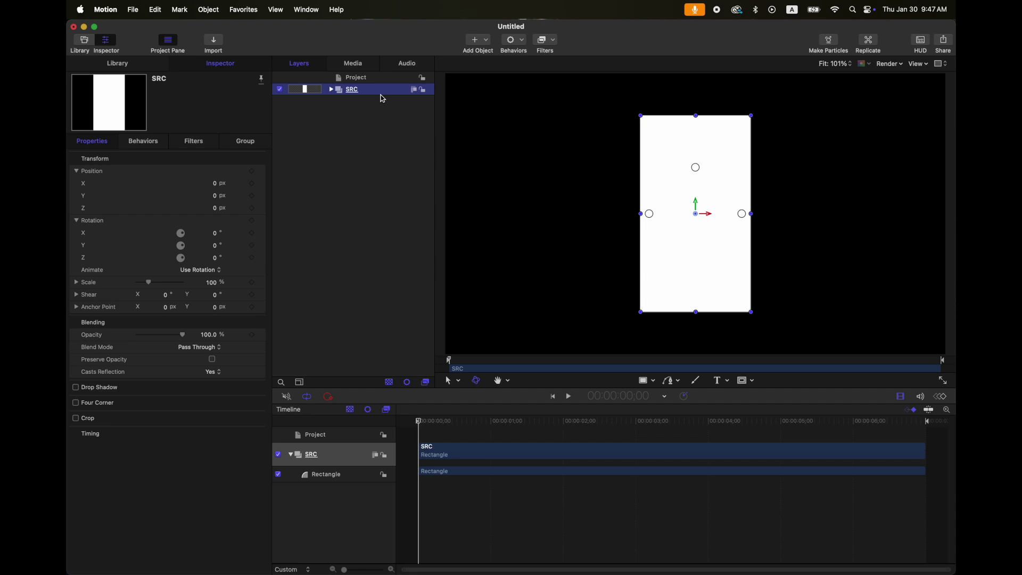
{"action": "key", "text": "k"}
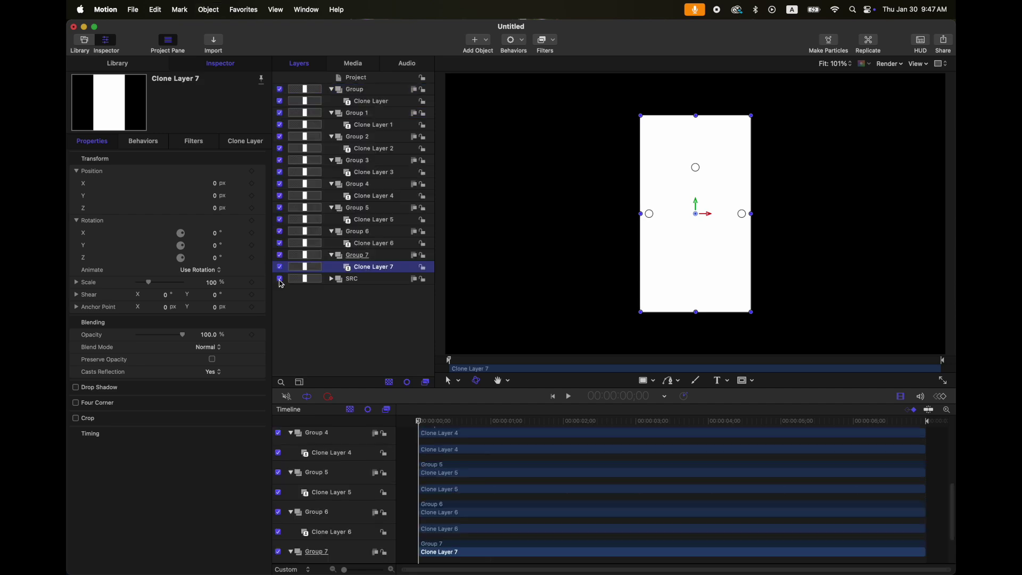
{"action": "left_click", "coordinate": [279, 279]}
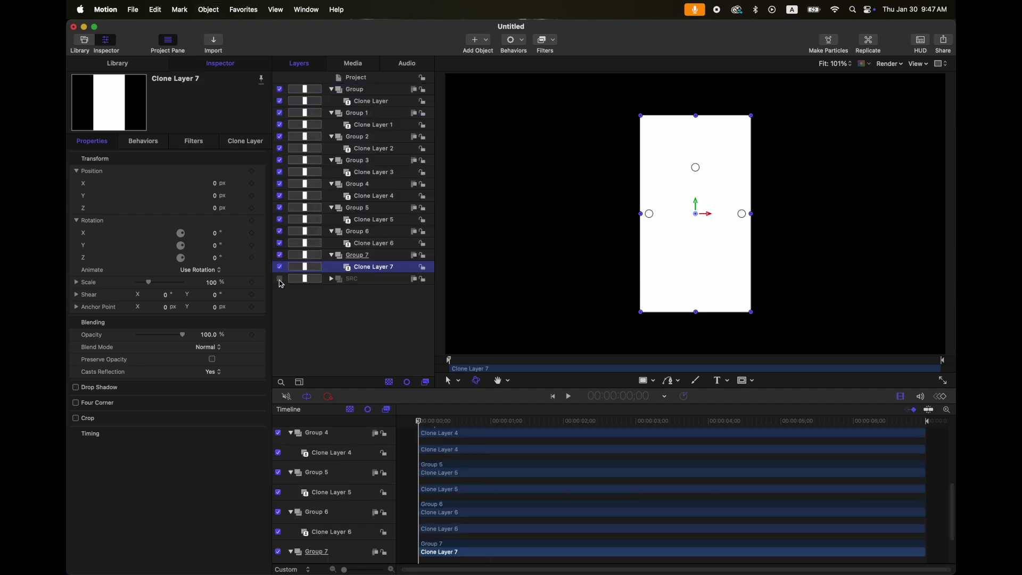
Step: Add a camera to the project and switch the existing 2D groups to 3D
{"action": "left_click", "coordinate": [479, 41]}
{"action": "left_click", "coordinate": [509, 78]}
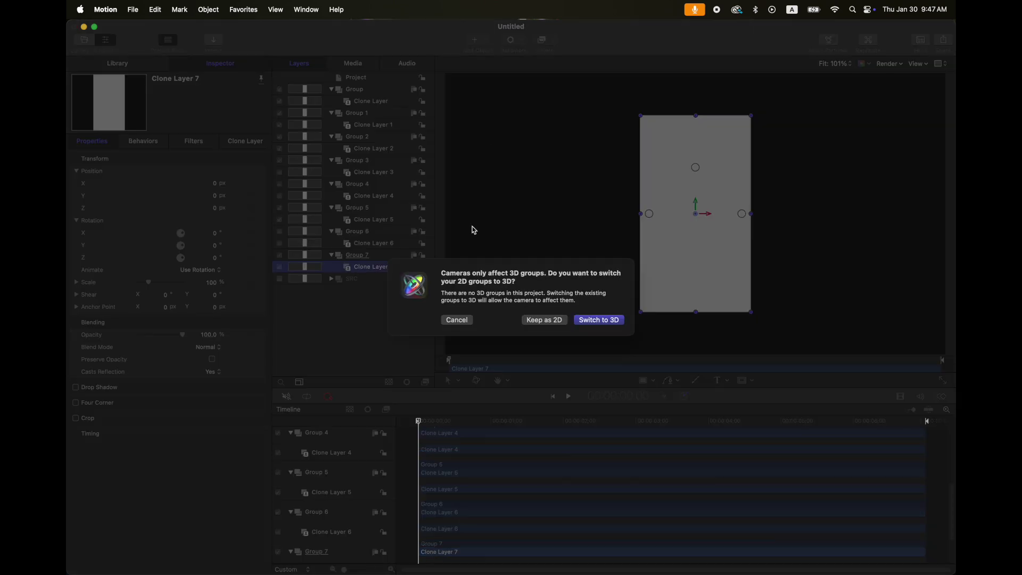
{"action": "left_click", "coordinate": [613, 321]}
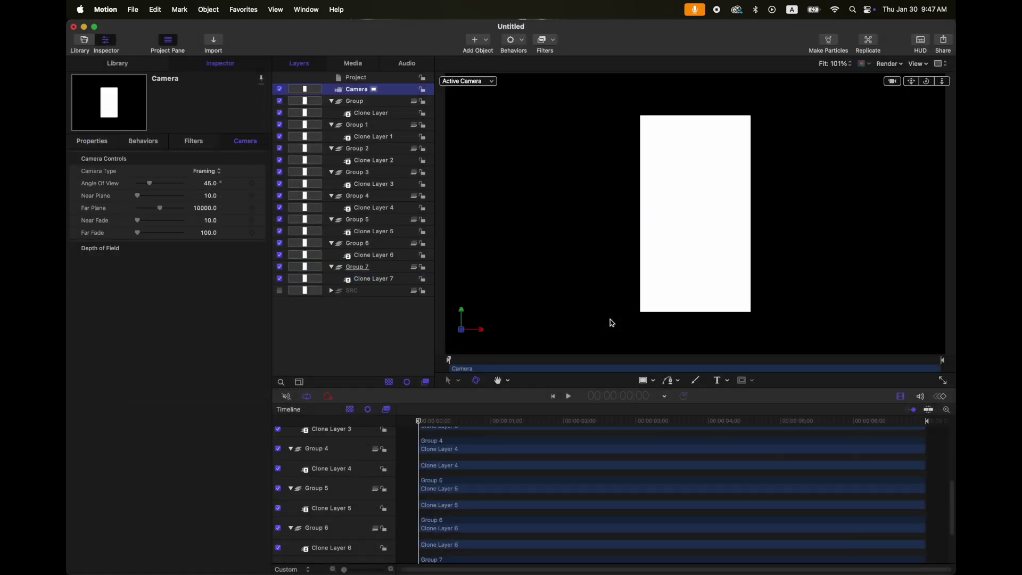
Step: Switch the canvas from the Active Camera view to the Top view
{"action": "left_click", "coordinate": [494, 83]}
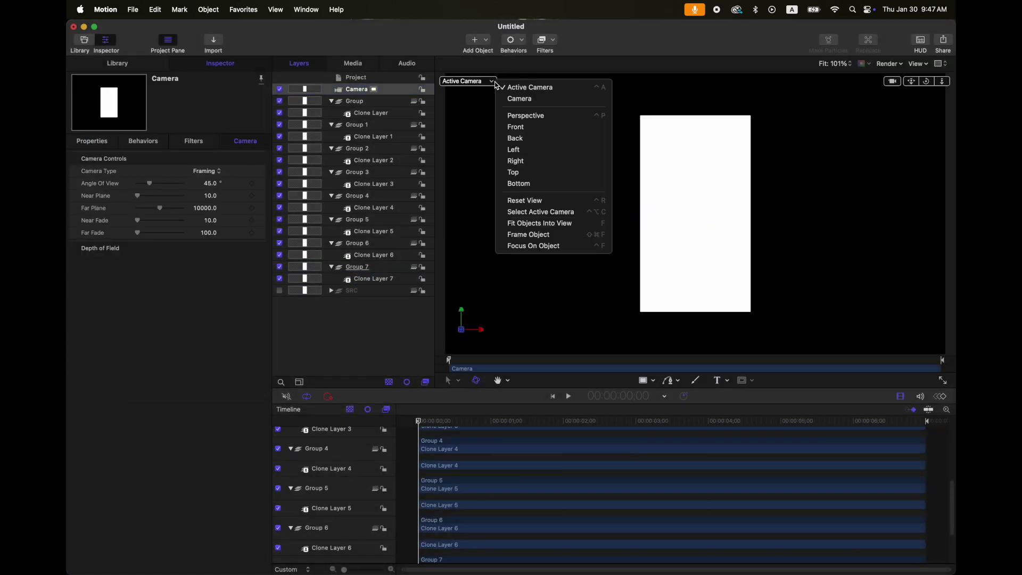
{"action": "left_click", "coordinate": [516, 116]}
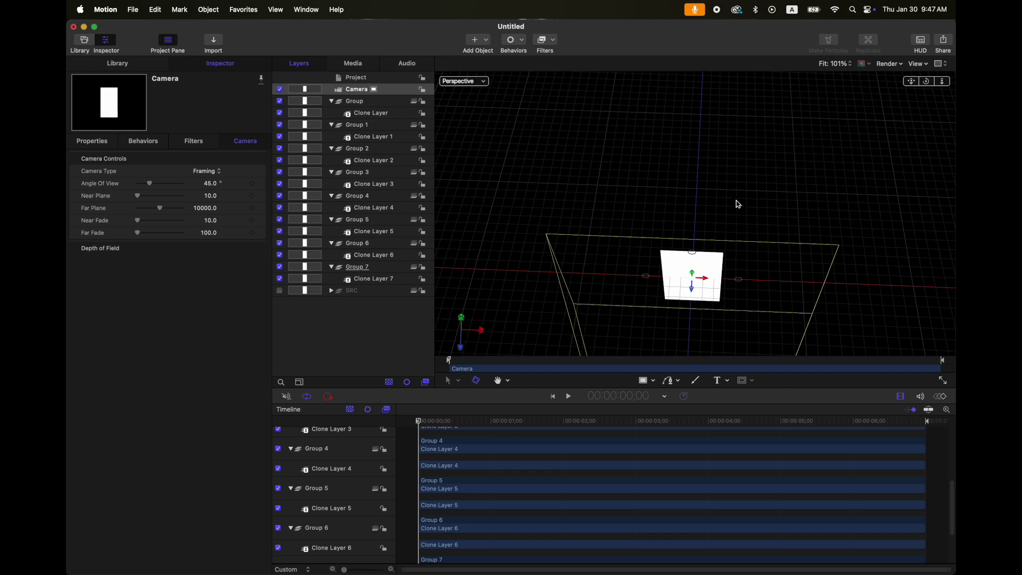
{"action": "double_click", "coordinate": [926, 81]}
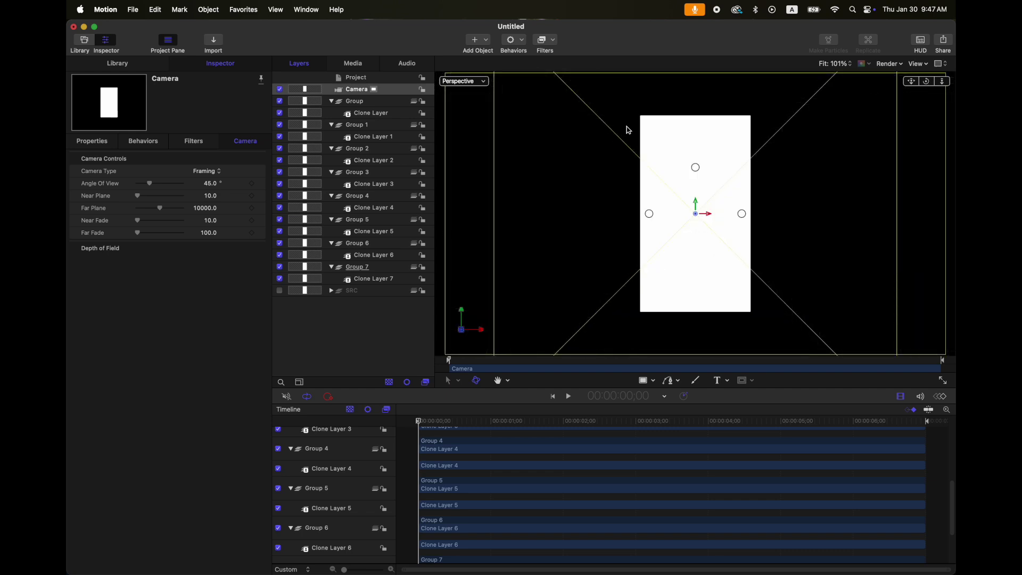
{"action": "left_click_drag", "start_coordinate": [926, 82], "coordinate": [927, 128]}
{"action": "left_click", "coordinate": [474, 85]}
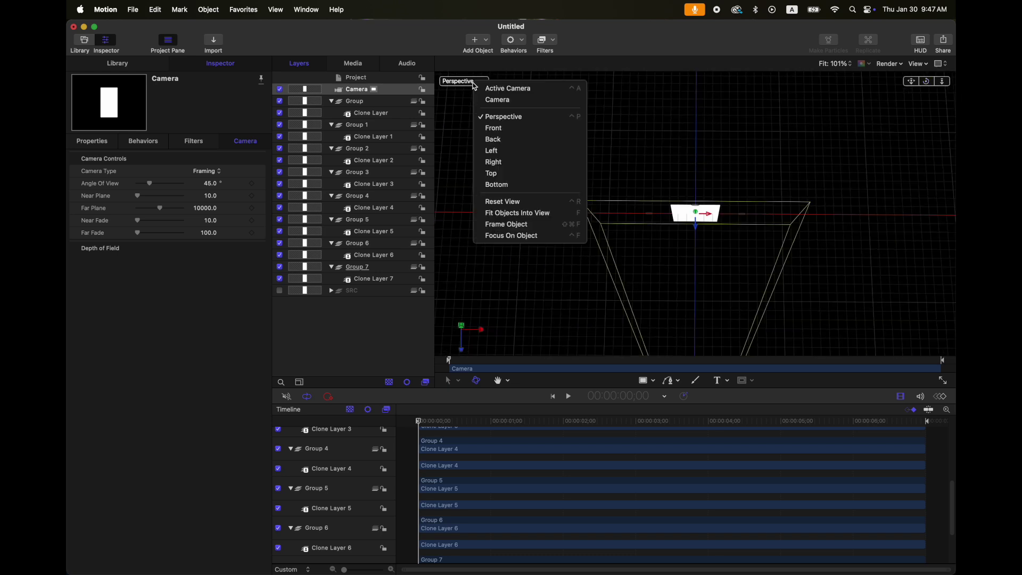
{"action": "left_click", "coordinate": [490, 174]}
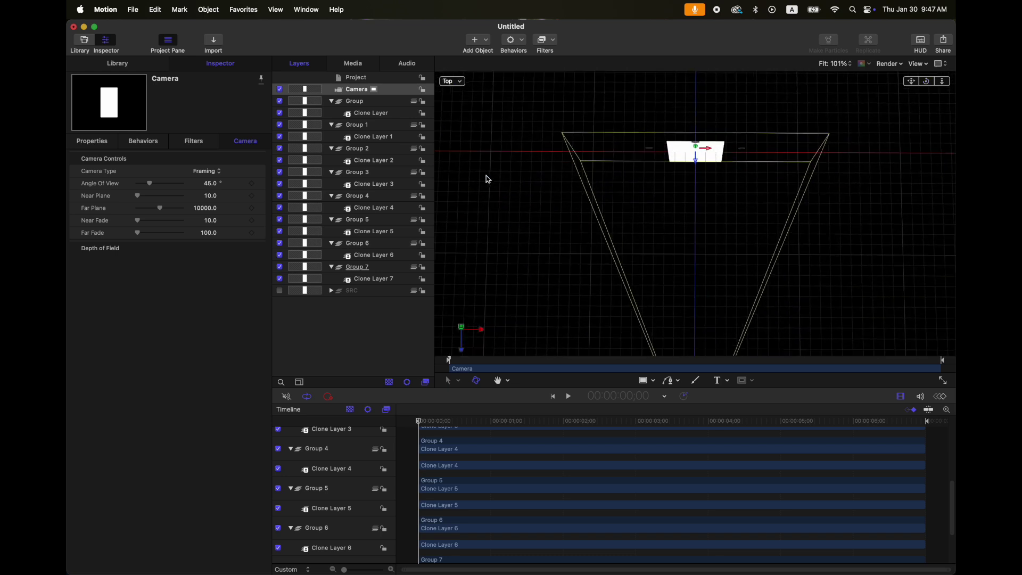
Step: Set the Z position of Group 7 to 300 px
{"action": "left_click", "coordinate": [352, 268]}
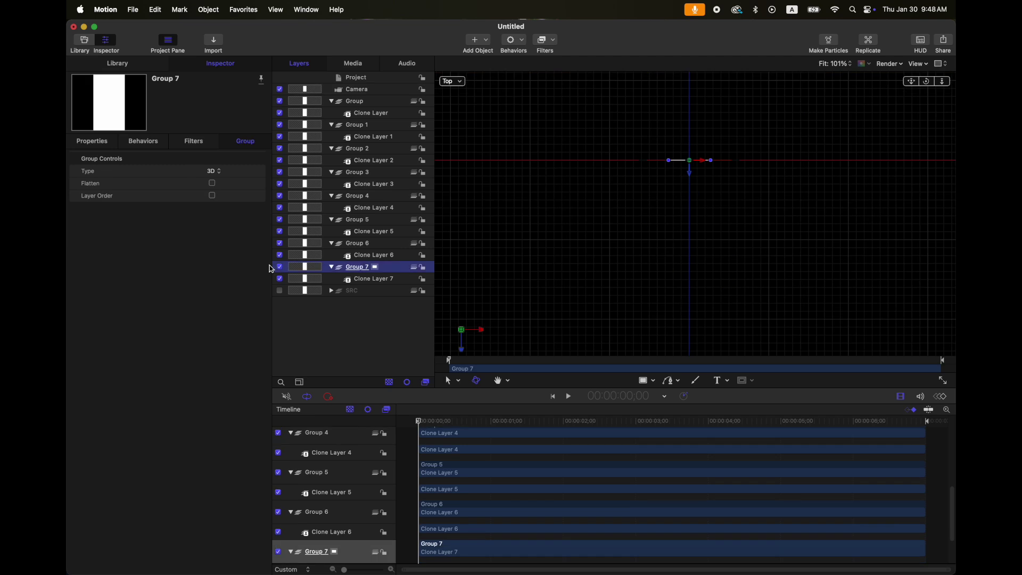
{"action": "left_click", "coordinate": [110, 147]}
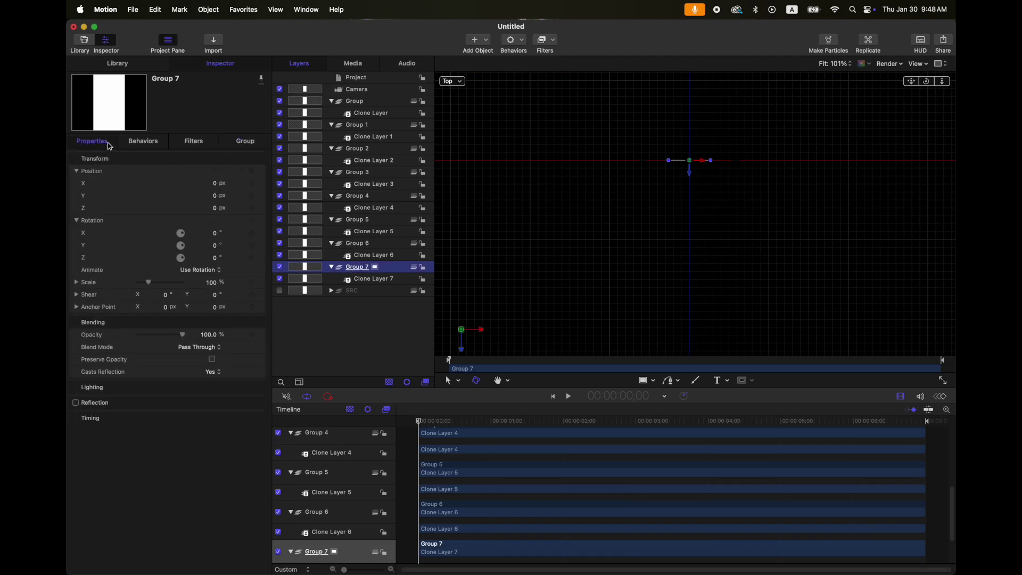
{"action": "left_click_drag", "start_coordinate": [217, 212], "coordinate": [214, 210]}
{"action": "left_click", "coordinate": [212, 210]}
{"action": "type", "text": "300"}
{"action": "key", "text": "Return"}
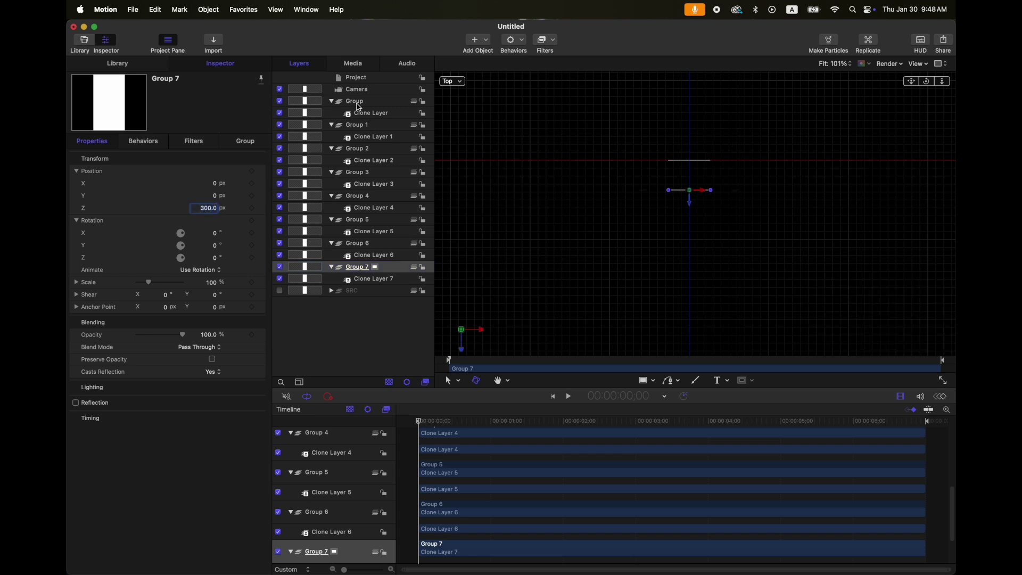
Step: Set the Z position of the first group, named Group, to -300 px
{"action": "left_click", "coordinate": [352, 103]}
{"action": "left_click", "coordinate": [217, 210]}
{"action": "key", "text": "Return"}
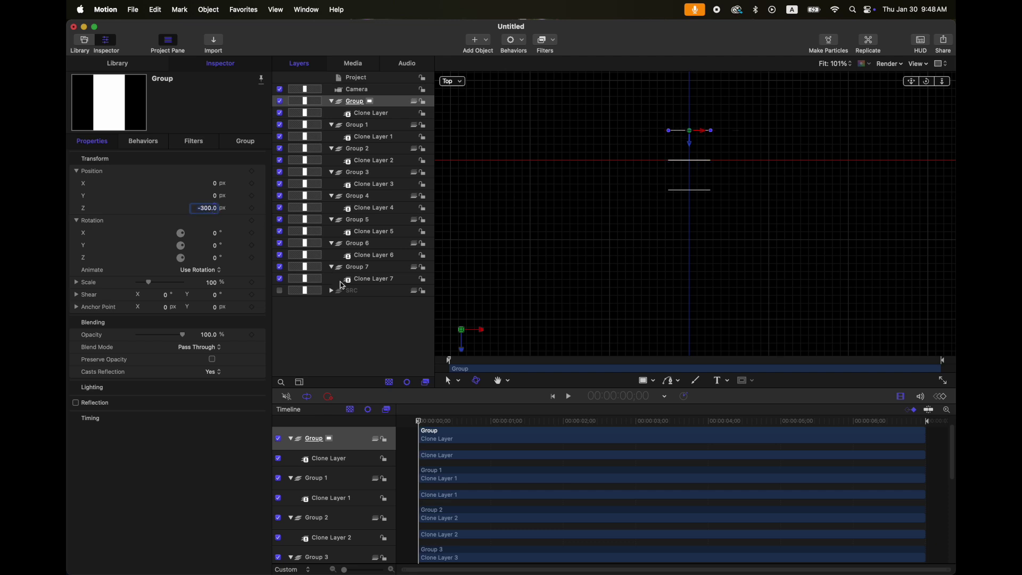
Step: Set the Y rotation of Group 6 to -40° and move it beside Group 7 as the ring's front-left diagonal side
{"action": "left_click", "coordinate": [366, 244]}
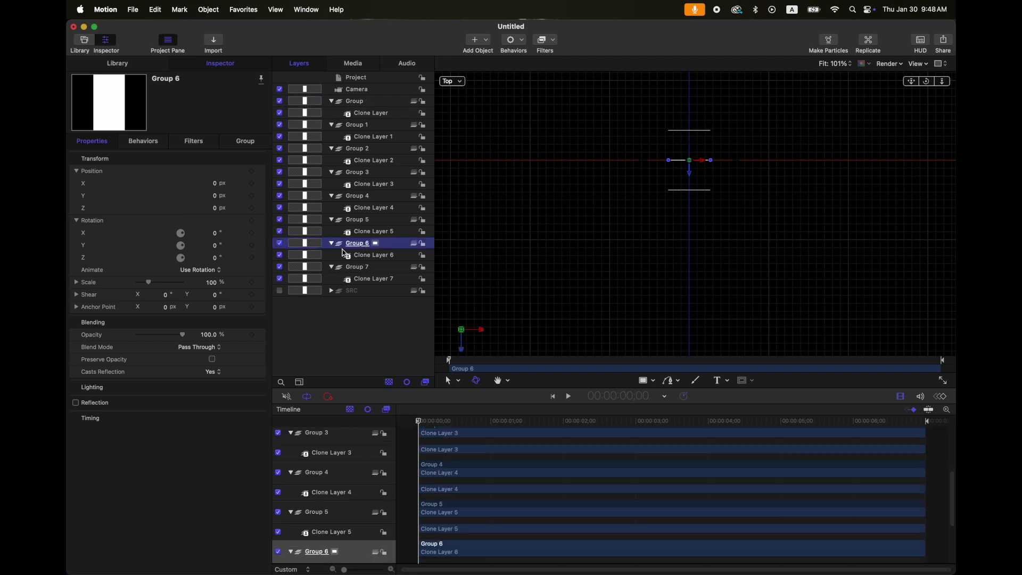
{"action": "left_click_drag", "start_coordinate": [217, 249], "coordinate": [197, 250]}
{"action": "double_click", "coordinate": [214, 248]}
{"action": "type", "text": "-40.0"}
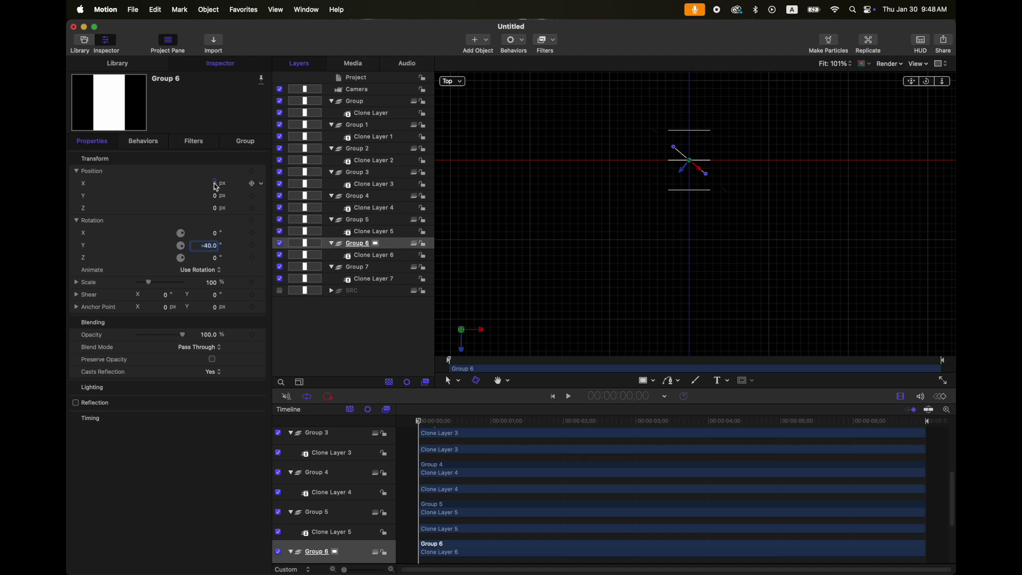
{"action": "left_click_drag", "start_coordinate": [215, 183], "coordinate": [214, 183]}
{"action": "left_click_drag", "start_coordinate": [640, 173], "coordinate": [638, 188]}
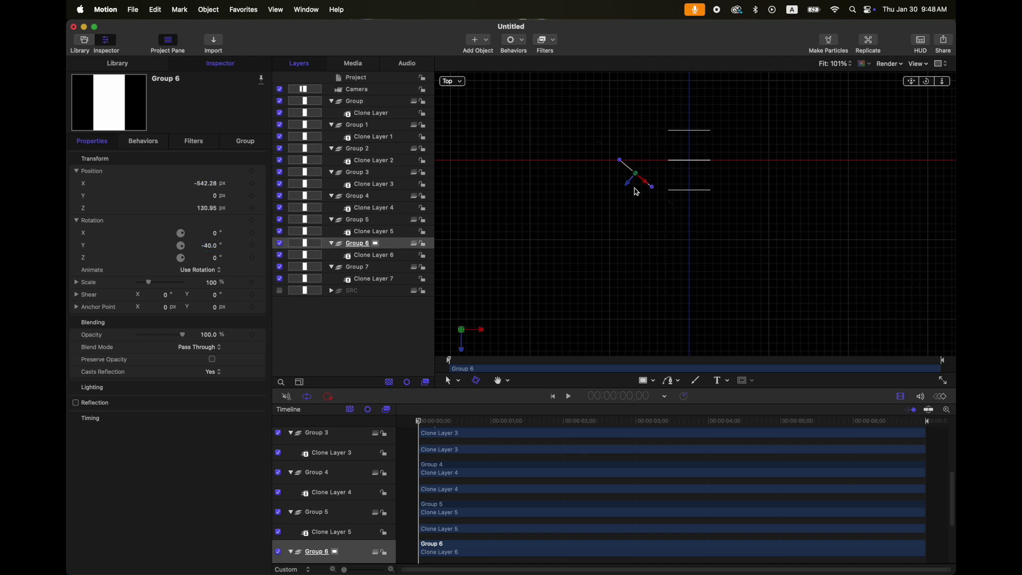
Step: Set the Y rotation of Group 5 to 90° and move it behind Group 6 as the ring's left side
{"action": "left_click", "coordinate": [357, 219]}
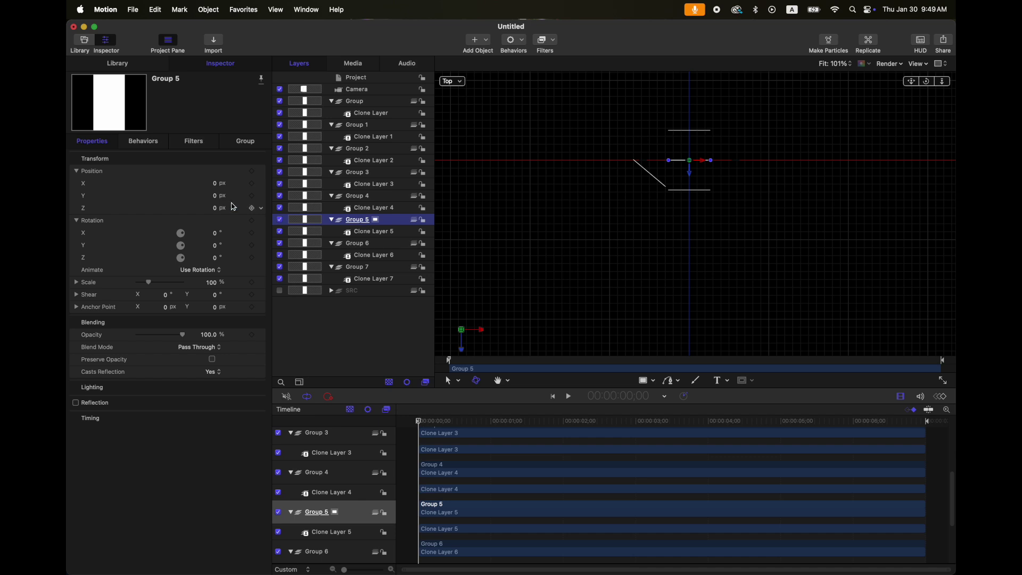
{"action": "left_click", "coordinate": [213, 246]}
{"action": "type", "text": "90"}
{"action": "key", "text": "Return"}
{"action": "left_click_drag", "start_coordinate": [634, 147], "coordinate": [635, 123]}
Step: Rotate Group 4 to 40° on Y as the ring's back-left side and move the first group back to Z -795.1 px
{"action": "left_click", "coordinate": [357, 196]}
{"action": "left_click_drag", "start_coordinate": [689, 173], "coordinate": [666, 80]}
{"action": "left_click", "coordinate": [213, 246]}
{"action": "type", "text": "40"}
{"action": "left_click", "coordinate": [354, 101]}
{"action": "mouse_move", "coordinate": [207, 208]}
{"action": "left_mouse_down"}
{"action": "mouse_move", "coordinate": [208, 229]}
{"action": "mouse_move", "coordinate": [207, 216]}
{"action": "left_mouse_up"}
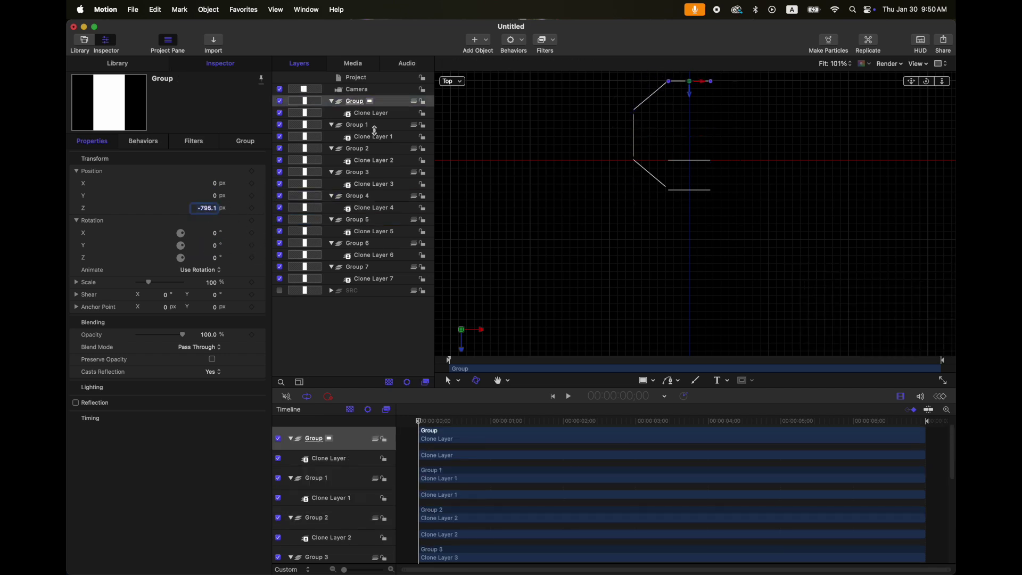
Step: Set the Y rotation of Group 3 to -40° and place it as the ring's back-right diagonal side
{"action": "left_click", "coordinate": [357, 171]}
{"action": "left_click", "coordinate": [215, 246]}
{"action": "type", "text": "40"}
{"action": "left_click_drag", "start_coordinate": [697, 170], "coordinate": [641, 103]}
{"action": "left_click_drag", "start_coordinate": [211, 183], "coordinate": [210, 165]}
{"action": "left_click", "coordinate": [213, 245]}
{"action": "type", "text": "-40"}
Step: Place Group 2 as the ring's right side, parallel to Group 5
{"action": "left_click", "coordinate": [364, 220]}
{"action": "left_click", "coordinate": [357, 148]}
{"action": "left_click_drag", "start_coordinate": [689, 147], "coordinate": [759, 133]}
Step: Set the Y rotation of Group 1 to 40° and place it at about X 401 px, Z 148 px to close the octagon
{"action": "left_click", "coordinate": [357, 124]}
{"action": "left_click", "coordinate": [213, 246]}
{"action": "type", "text": "-40"}
{"action": "left_click_drag", "start_coordinate": [722, 178], "coordinate": [742, 166]}
Step: Collapse the eight panel groups and combine them all into one parent group
{"action": "left_click", "coordinate": [460, 81]}
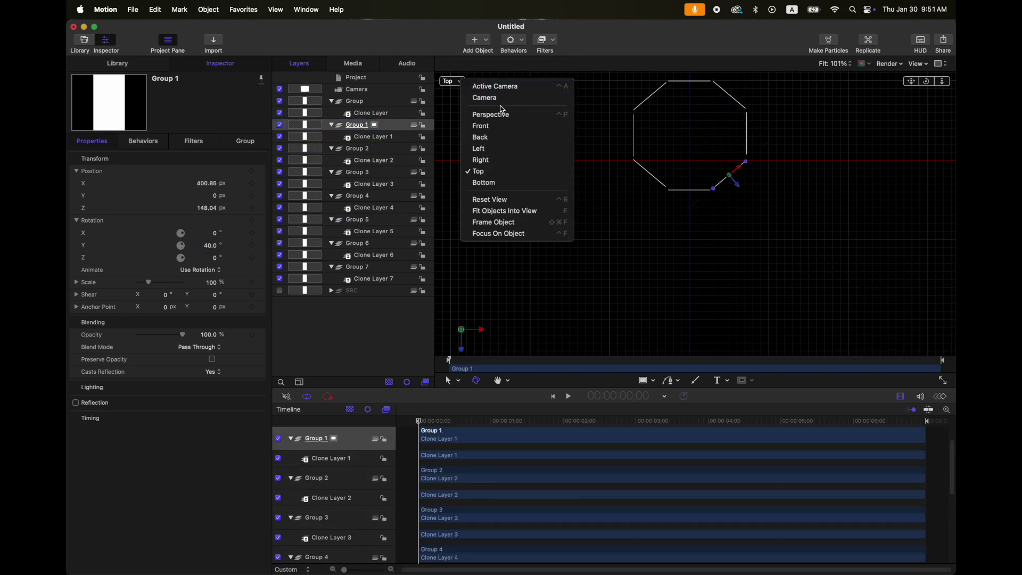
{"action": "left_click", "coordinate": [514, 115]}
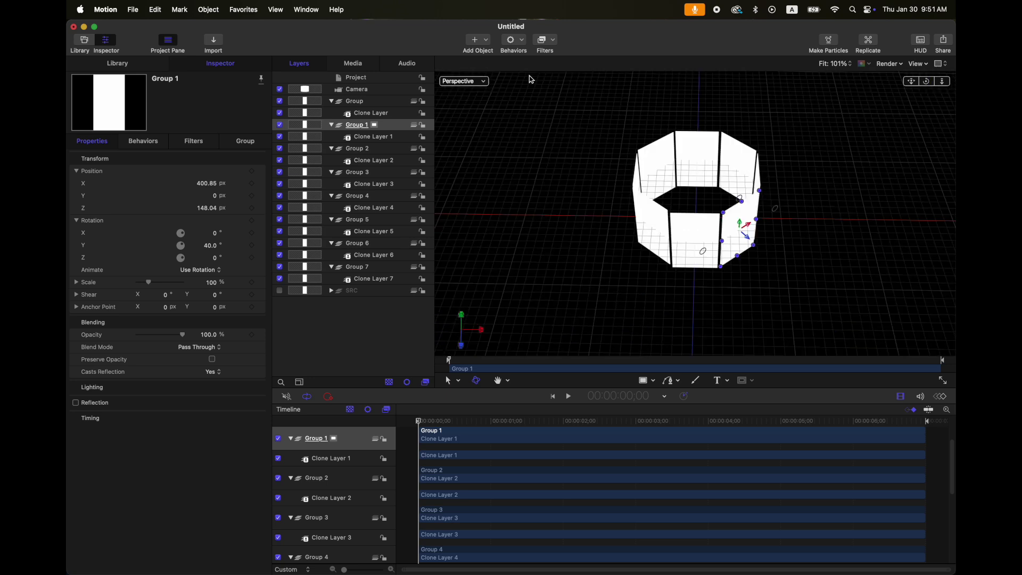
{"action": "left_click", "coordinate": [335, 103]}
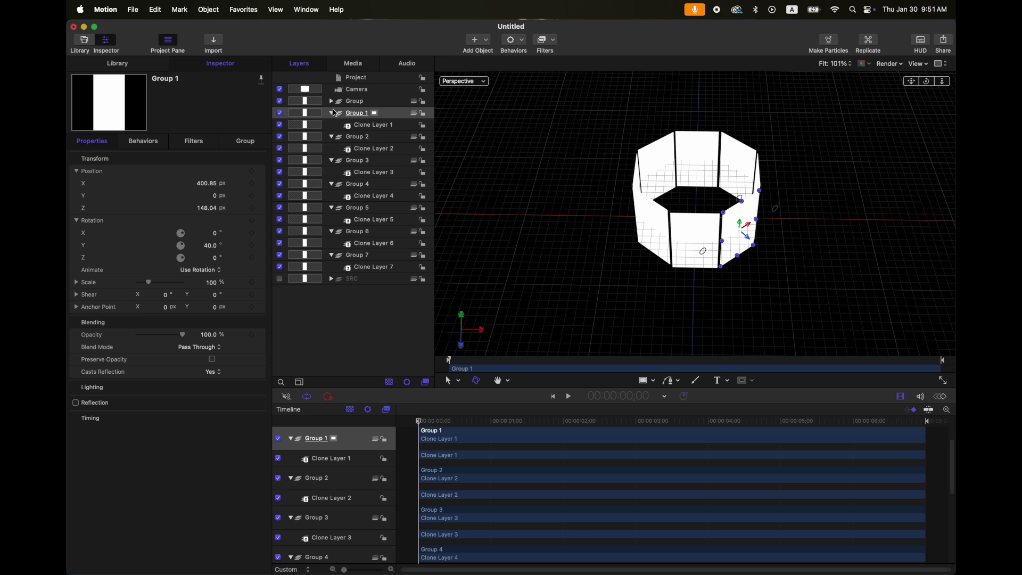
{"action": "left_click", "coordinate": [332, 113]}
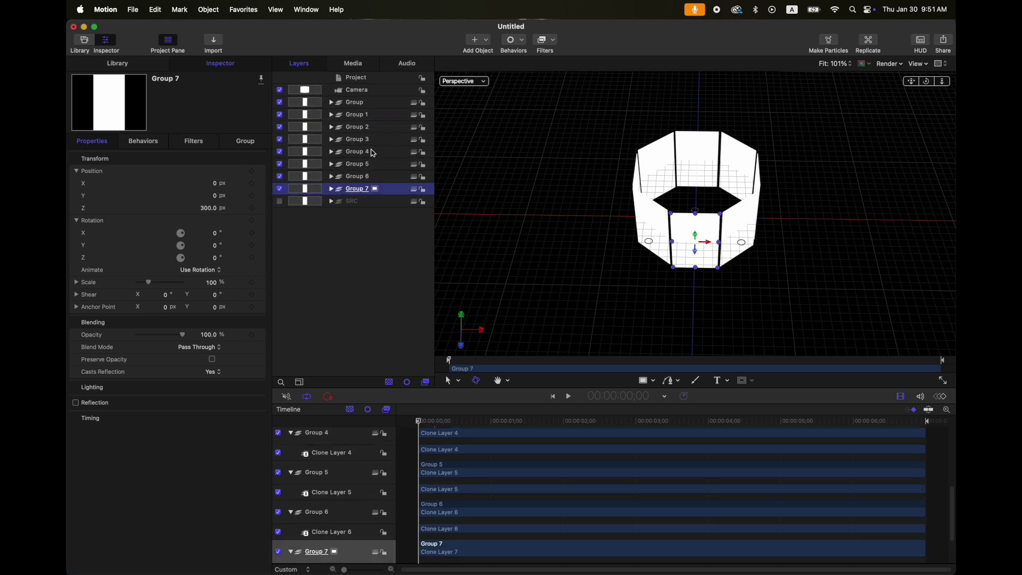
{"action": "left_click", "coordinate": [375, 103], "text": "shift"}
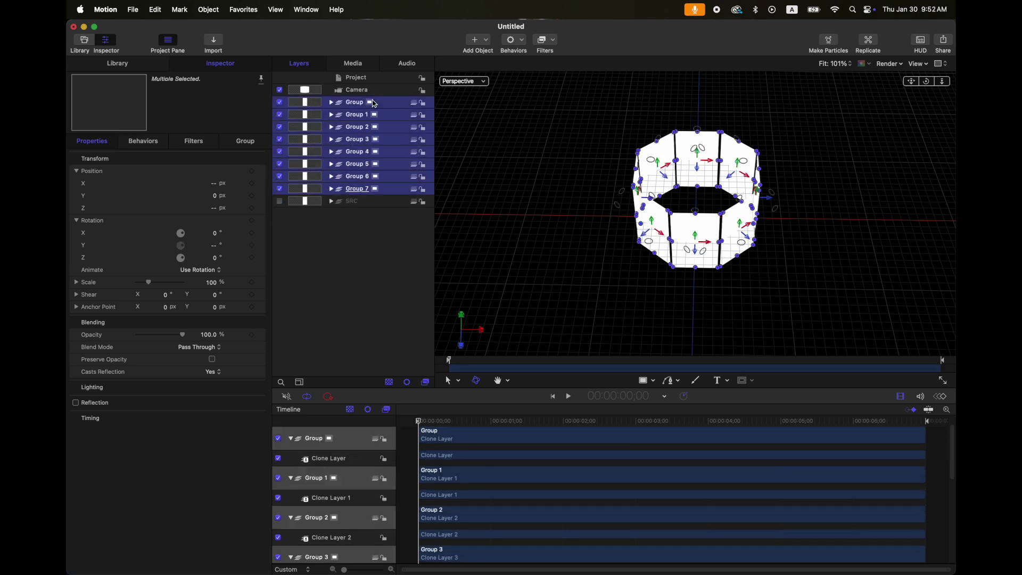
{"action": "key", "text": "super+shift+g"}
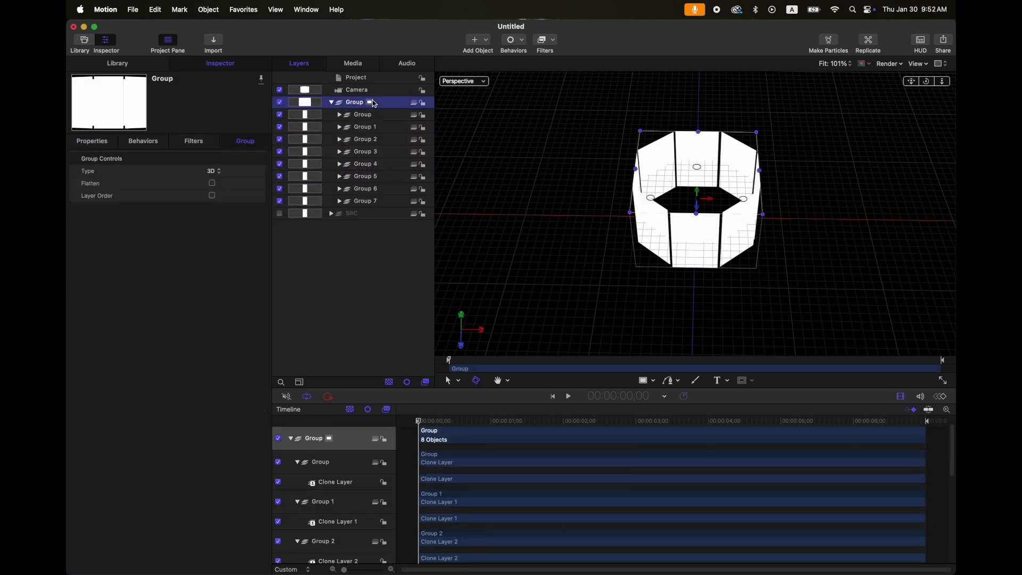
Step: Keyframe the parent group's Y rotation from 0° at the first frame to -360° at 2 seconds
{"action": "left_click", "coordinate": [104, 141]}
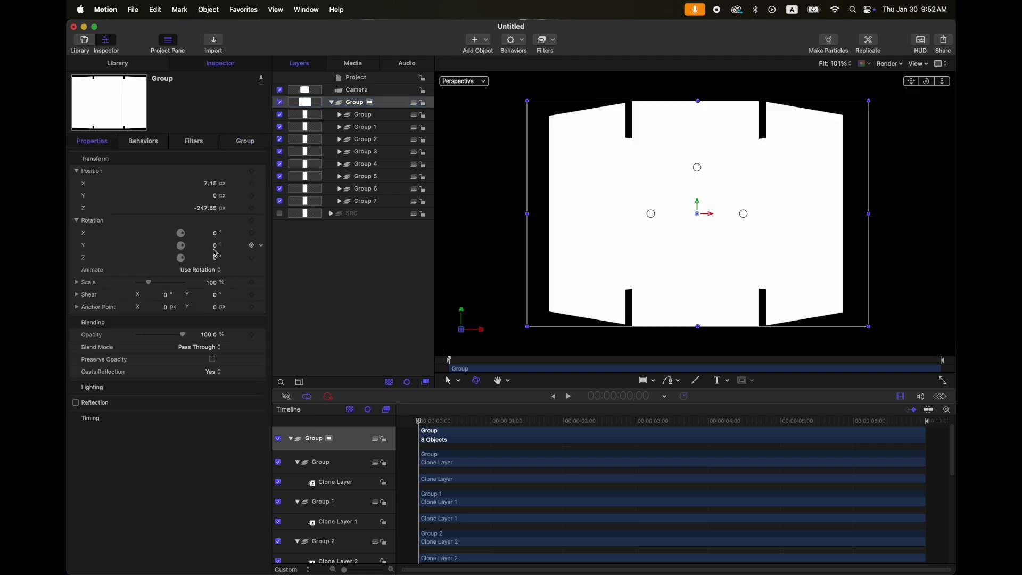
{"action": "mouse_move", "coordinate": [216, 248]}
{"action": "left_mouse_down"}
{"action": "mouse_move", "coordinate": [240, 248]}
{"action": "mouse_move", "coordinate": [216, 248]}
{"action": "left_mouse_up"}
{"action": "key", "text": "super+z"}
{"action": "left_click", "coordinate": [252, 245]}
{"action": "left_click_drag", "start_coordinate": [419, 421], "coordinate": [563, 421]}
{"action": "double_click", "coordinate": [214, 246]}
{"action": "type", "text": "-360"}
{"action": "key", "text": "Return"}
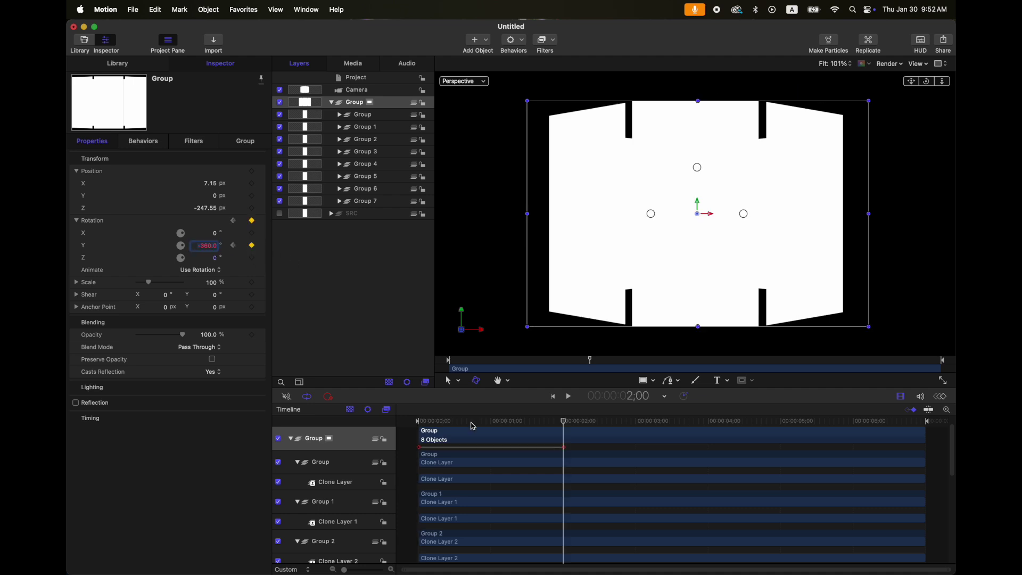
Step: Change the keyframe interpolation of the parent group's Y rotation, shape its curve in the Keyframe Editor and play back the spin
{"action": "left_click_drag", "start_coordinate": [472, 424], "coordinate": [563, 430]}
{"action": "left_click", "coordinate": [940, 397]}
{"action": "left_click", "coordinate": [900, 396]}
{"action": "right_click", "coordinate": [564, 521]}
{"action": "mouse_move", "coordinate": [628, 536]}
{"action": "left_click", "coordinate": [680, 529]}
{"action": "left_click_drag", "start_coordinate": [514, 498], "coordinate": [440, 519]}
{"action": "left_click", "coordinate": [419, 449]}
{"action": "left_click_drag", "start_coordinate": [467, 473], "coordinate": [539, 450]}
{"action": "key", "text": "space"}
{"action": "key", "text": "space"}
Step: Set the ending Y rotation keyframe to -720°, play back the spin and return from the Keyframe Editor to the Timeline
{"action": "double_click", "coordinate": [205, 246]}
{"action": "type", "text": "-720"}
{"action": "key", "text": "Return"}
{"action": "left_click", "coordinate": [363, 434]}
{"action": "key", "text": "space"}
{"action": "key", "text": "space"}
{"action": "left_click", "coordinate": [900, 396]}
{"action": "left_click", "coordinate": [940, 396]}
Step: Create a new group, nest the rotating parent group inside it and select the new outer group
{"action": "left_click", "coordinate": [332, 102]}
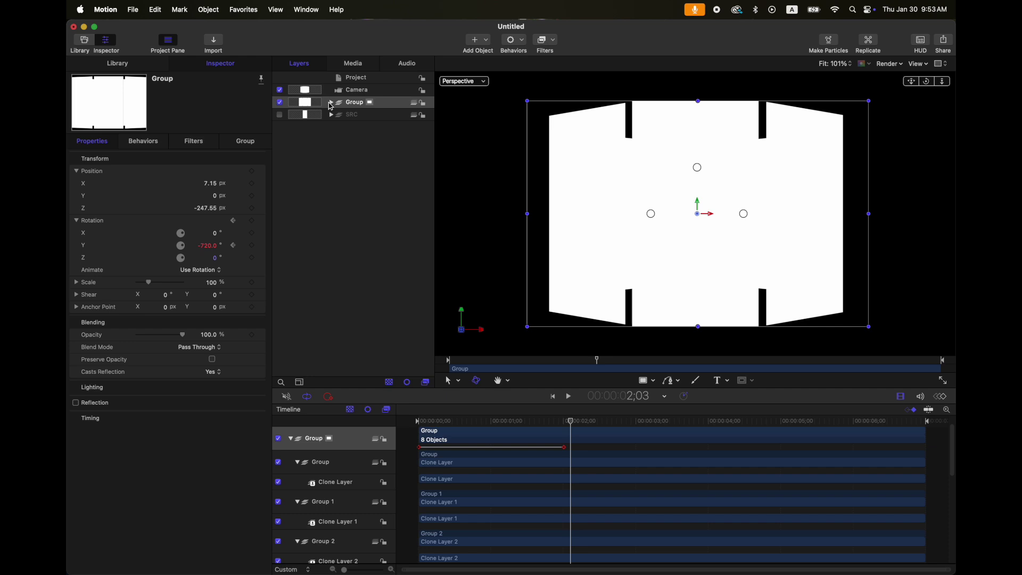
{"action": "key", "text": "shift+super+n"}
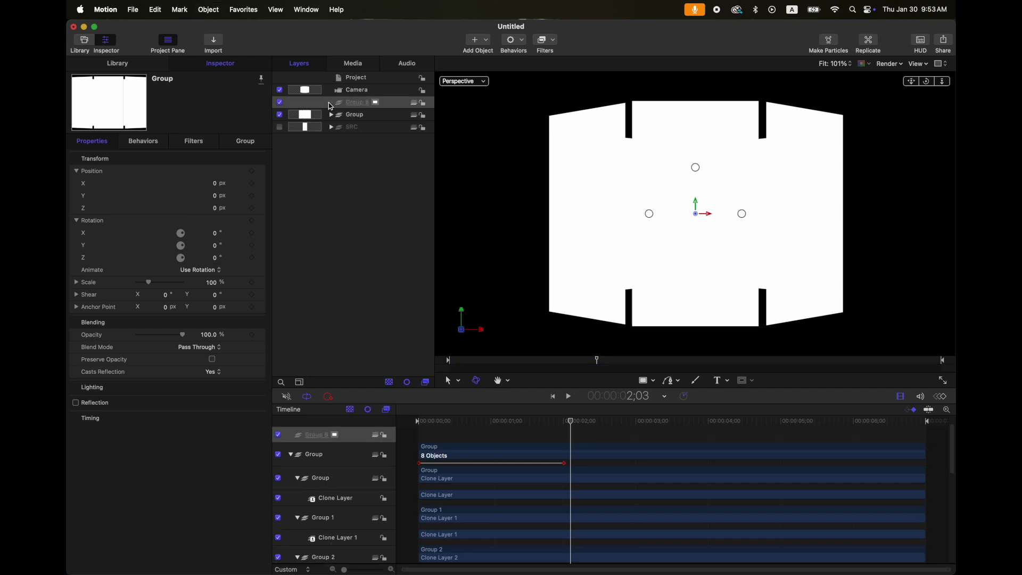
{"action": "left_click_drag", "start_coordinate": [351, 119], "coordinate": [363, 103]}
{"action": "left_click", "coordinate": [363, 103]}
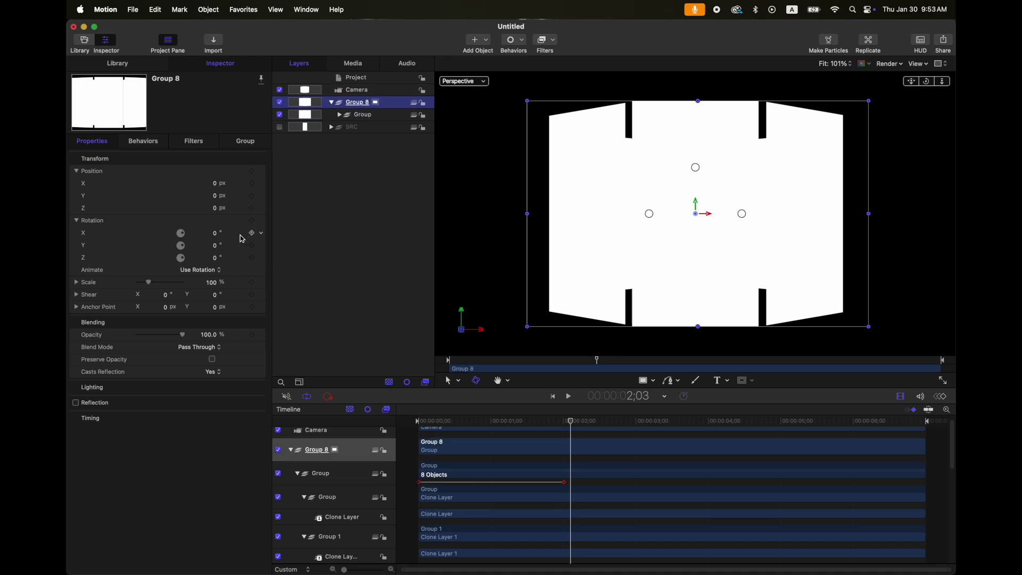
Step: Tilt the outer group to an X rotation of 20.4°, return to the first frame and collapse the group
{"action": "mouse_move", "coordinate": [214, 232]}
{"action": "left_mouse_down"}
{"action": "mouse_move", "coordinate": [227, 233]}
{"action": "mouse_move", "coordinate": [204, 232]}
{"action": "mouse_move", "coordinate": [217, 236]}
{"action": "left_mouse_up"}
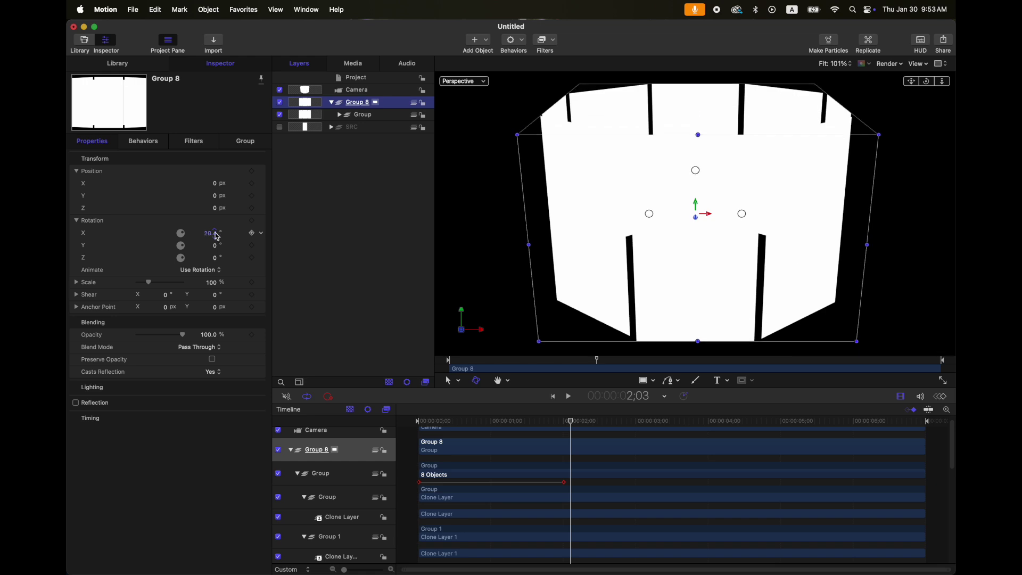
{"action": "key", "text": "Home"}
{"action": "left_click", "coordinate": [333, 103]}
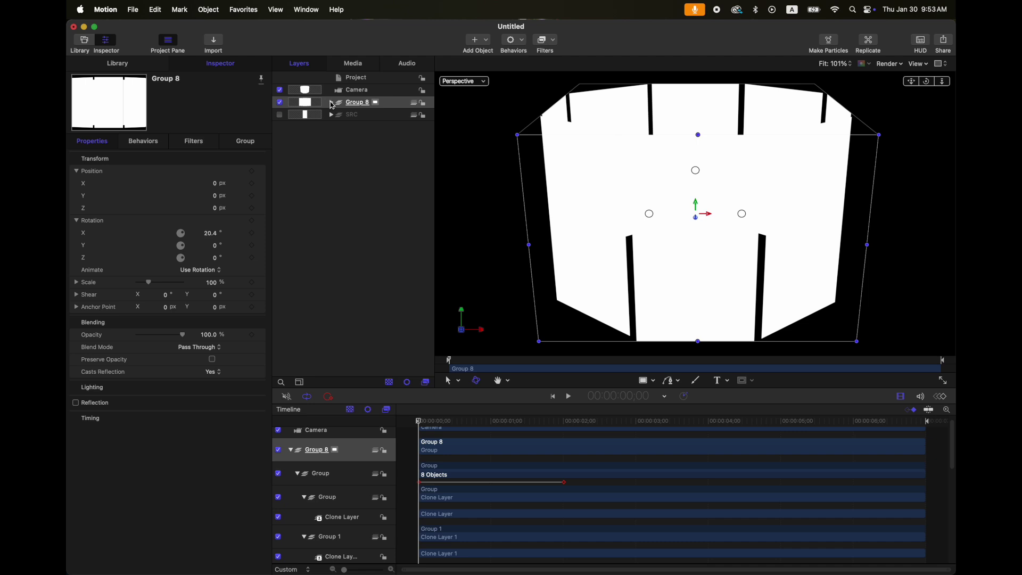
Step: Create a new group above the ring's outer group, fill it with the nine video clips and hide it
{"action": "key", "text": "super+shift+n"}
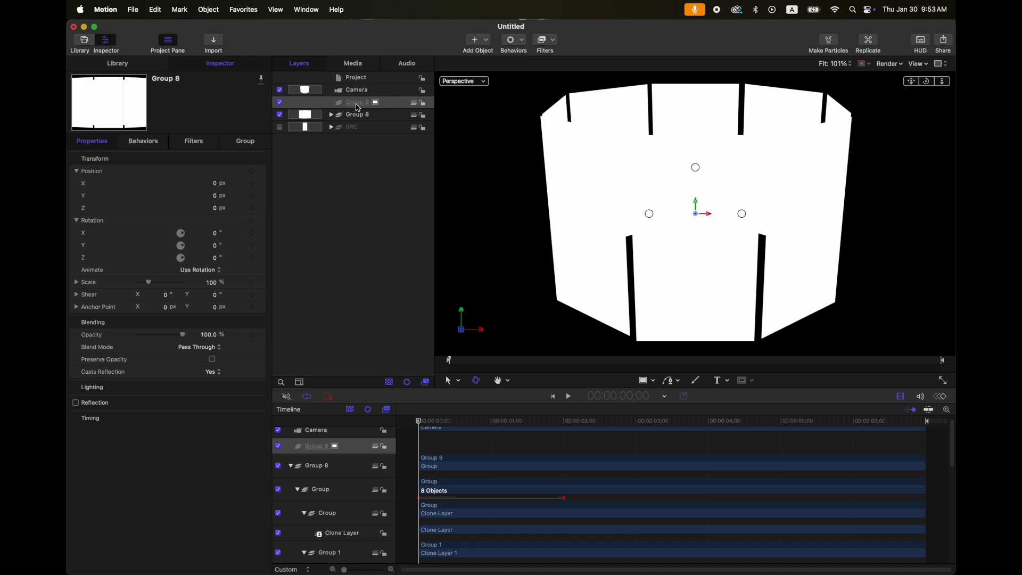
{"action": "left_click_drag", "start_coordinate": [358, 108], "coordinate": [367, 102]}
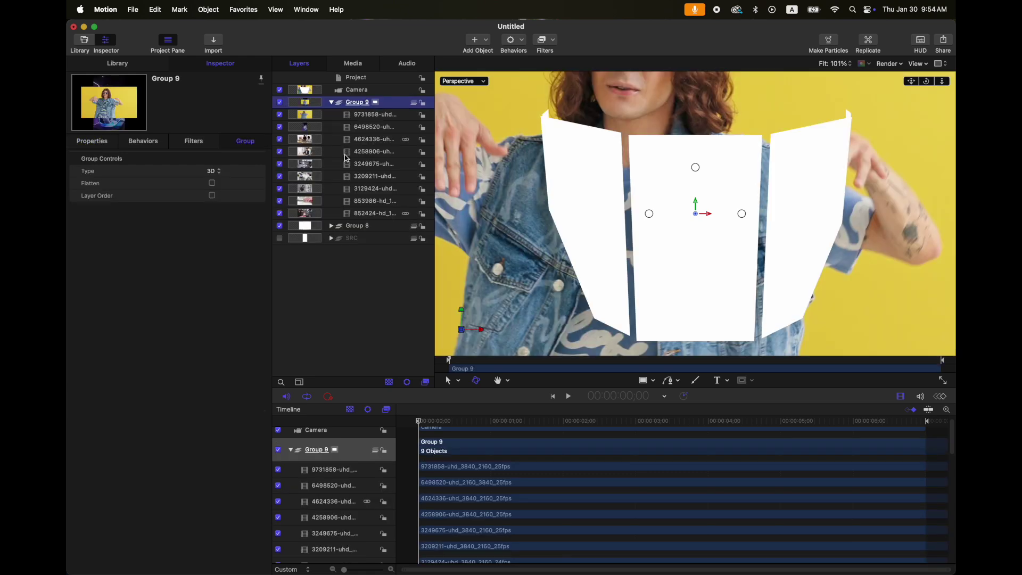
{"action": "left_click", "coordinate": [331, 225]}
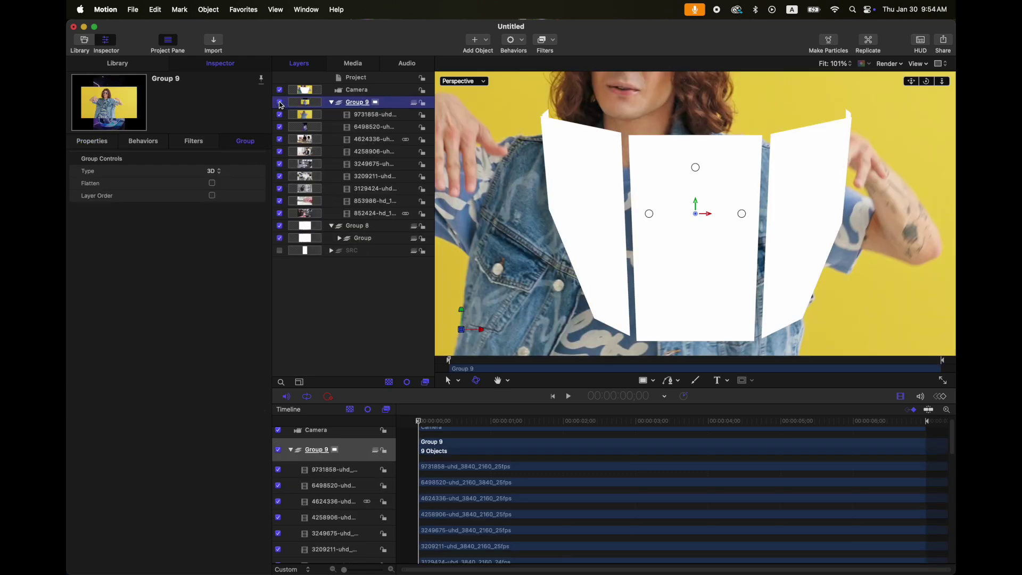
{"action": "left_click", "coordinate": [280, 102]}
Step: Rename the ring's outer group as CAROUSELL
{"action": "left_click", "coordinate": [357, 228]}
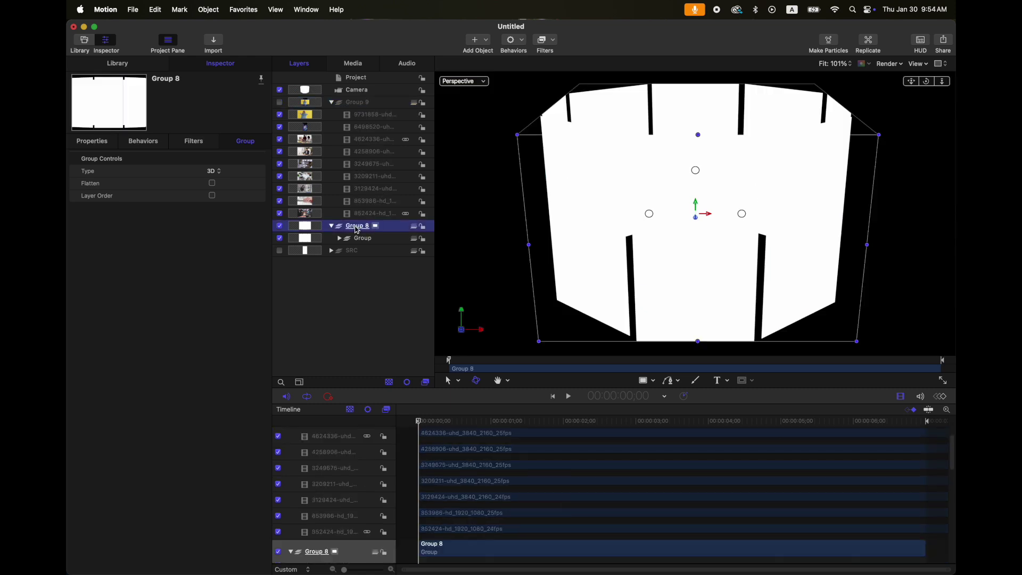
{"action": "double_click", "coordinate": [357, 228]}
{"action": "type", "text": "CAROUSELL"}
{"action": "key", "text": "Return"}
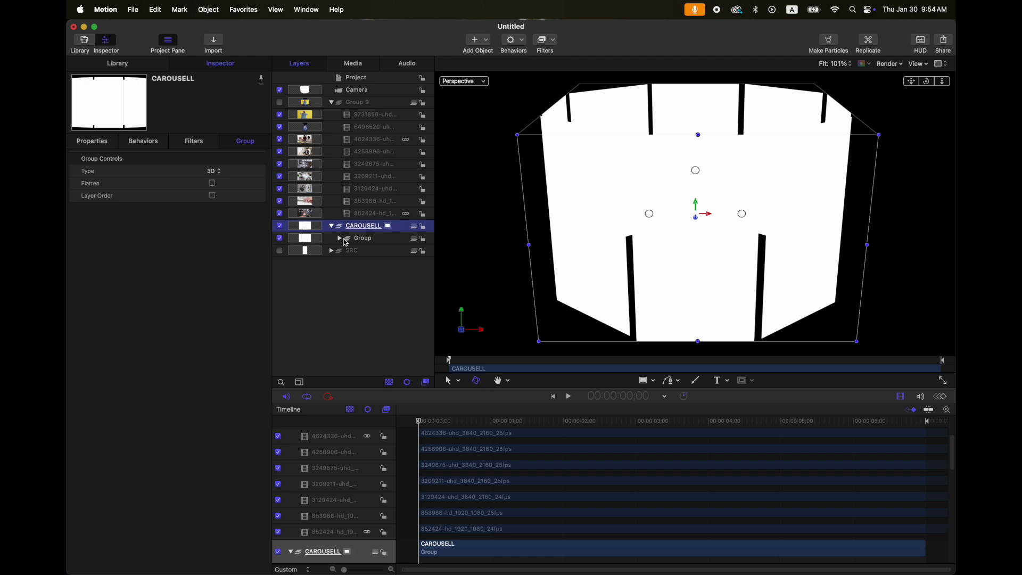
Step: Distribute eight of the video clips from the hidden group into the carousel's panel groups, one clip above each clone layer
{"action": "left_click", "coordinate": [340, 238]}
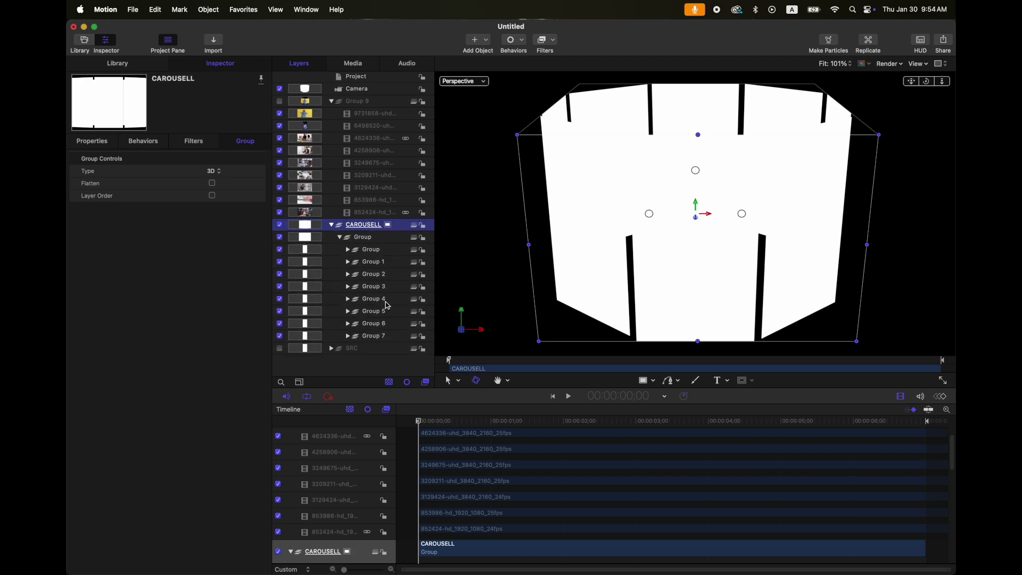
{"action": "left_click", "coordinate": [349, 338]}
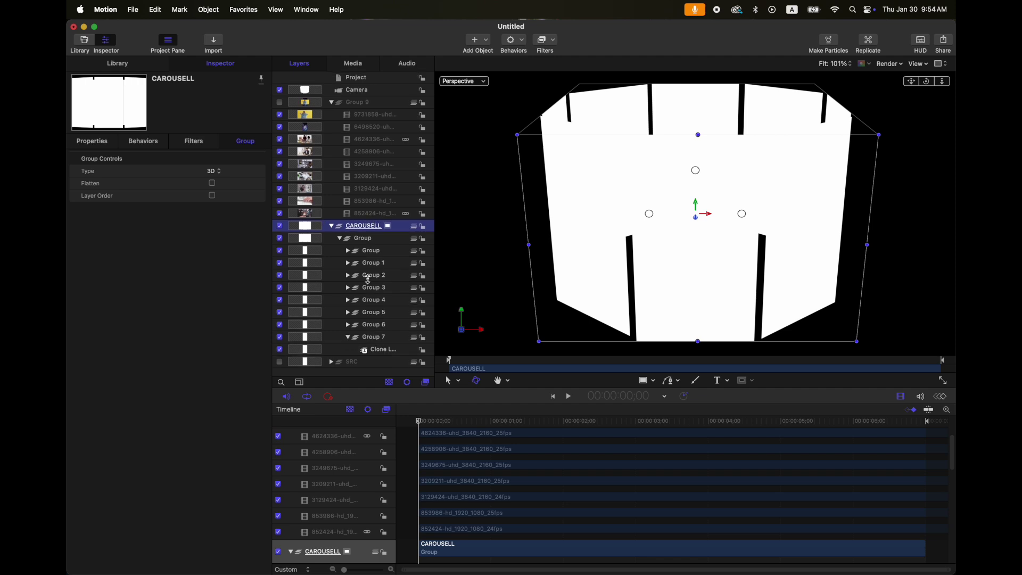
{"action": "left_click_drag", "start_coordinate": [365, 214], "coordinate": [386, 337]}
{"action": "left_click_drag", "start_coordinate": [373, 202], "coordinate": [379, 288]}
{"action": "left_click_drag", "start_coordinate": [370, 178], "coordinate": [377, 263]}
{"action": "left_click_drag", "start_coordinate": [374, 165], "coordinate": [377, 214]}
{"action": "left_click_drag", "start_coordinate": [375, 141], "coordinate": [380, 191]}
{"action": "left_click_drag", "start_coordinate": [374, 127], "coordinate": [376, 165]}
{"action": "left_click", "coordinate": [369, 115]}
{"action": "left_click", "coordinate": [331, 103]}
Step: Select the eight clips in the panel groups and reset their Transform parameters
{"action": "left_click", "coordinate": [377, 155]}
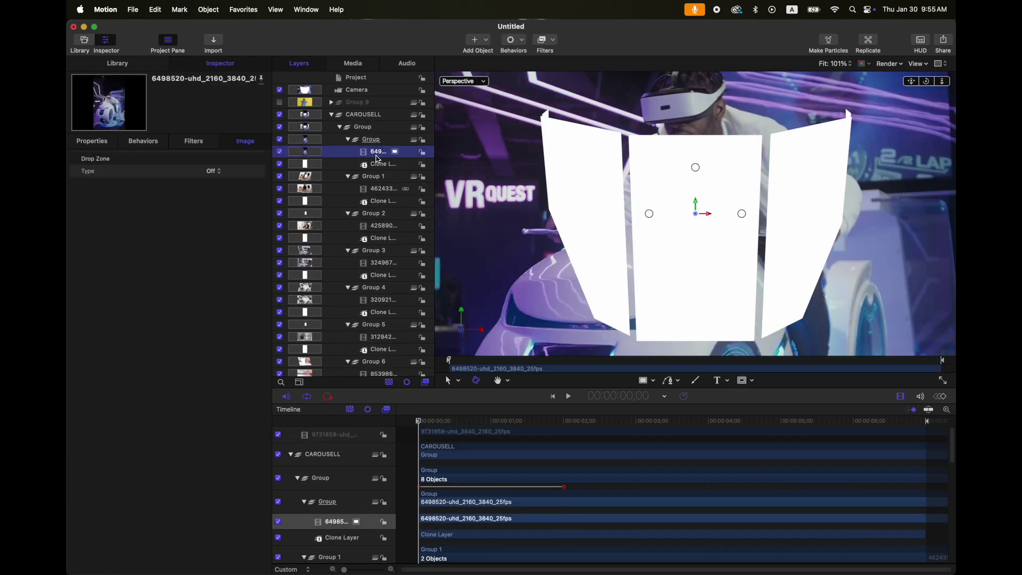
{"action": "left_click", "coordinate": [92, 144]}
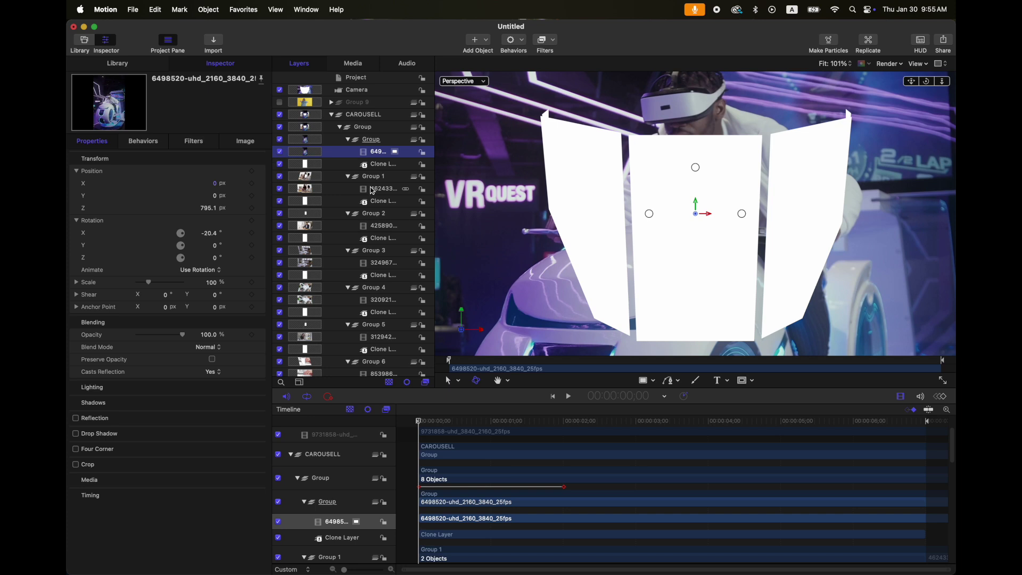
{"action": "left_click", "coordinate": [386, 193], "text": "super"}
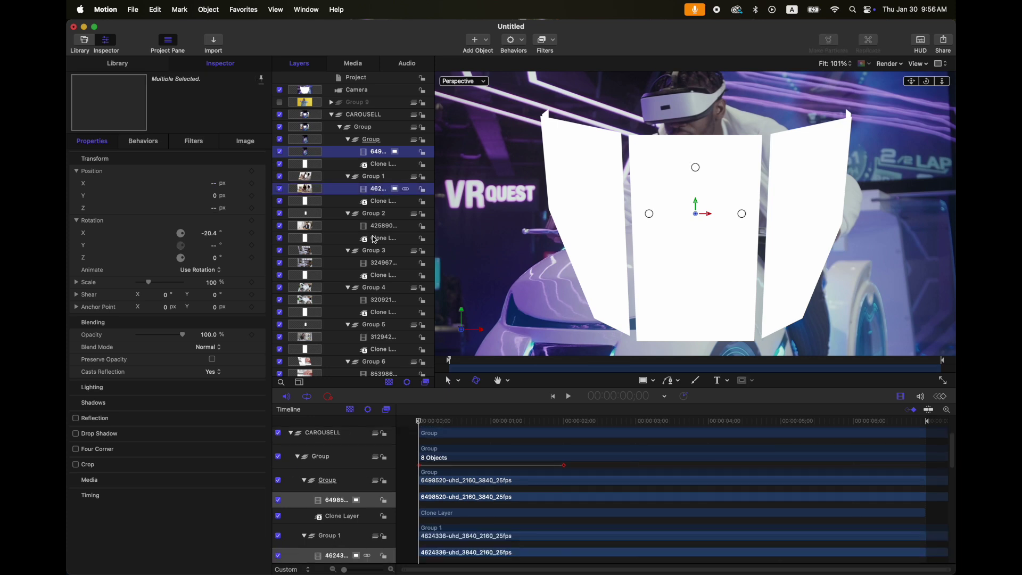
{"action": "left_click", "coordinate": [393, 228], "text": "super"}
{"action": "left_click", "coordinate": [383, 262], "text": "super"}
{"action": "left_click", "coordinate": [383, 301], "text": "super"}
{"action": "scroll", "coordinate": [384, 303], "scroll_direction": "down", "scroll_amount": 3}
{"action": "left_click", "coordinate": [386, 276], "text": "super"}
{"action": "left_click", "coordinate": [389, 313], "text": "super"}
{"action": "scroll", "coordinate": [389, 316], "scroll_direction": "down", "scroll_amount": 1}
{"action": "scroll", "coordinate": [389, 316], "scroll_direction": "up", "scroll_amount": 1}
{"action": "left_click", "coordinate": [382, 345], "text": "super"}
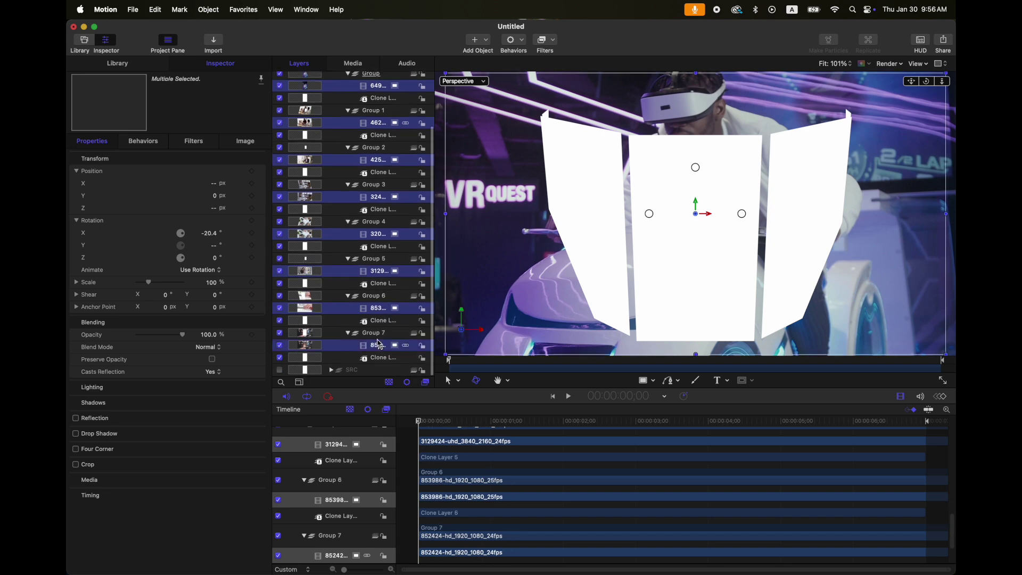
{"action": "left_click", "coordinate": [262, 160]}
{"action": "left_click", "coordinate": [268, 164]}
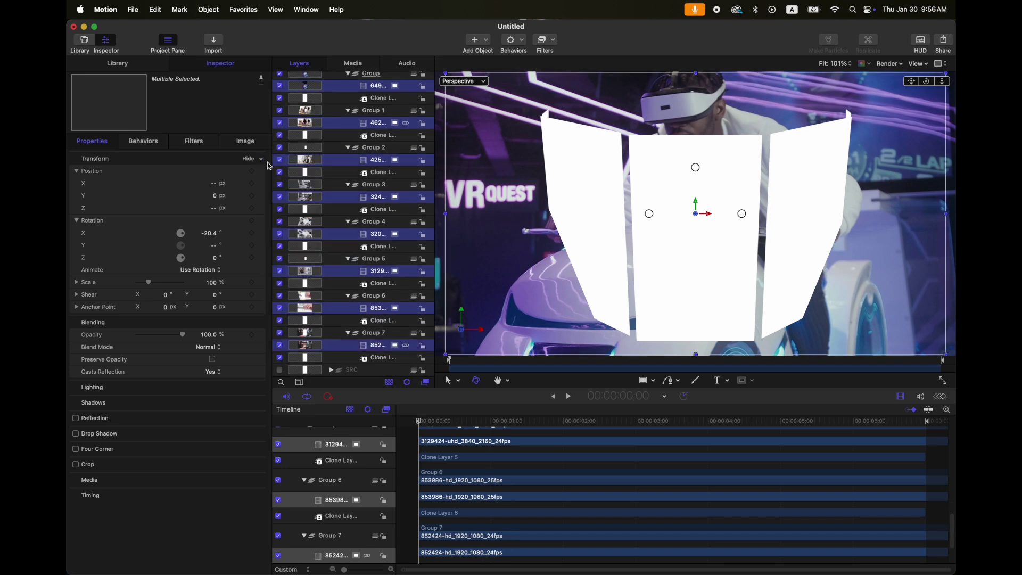
Step: Add an image mask to each of the eight panel clips and widen the layer list to show full names
{"action": "scroll", "coordinate": [358, 154], "scroll_direction": "up", "scroll_amount": 4}
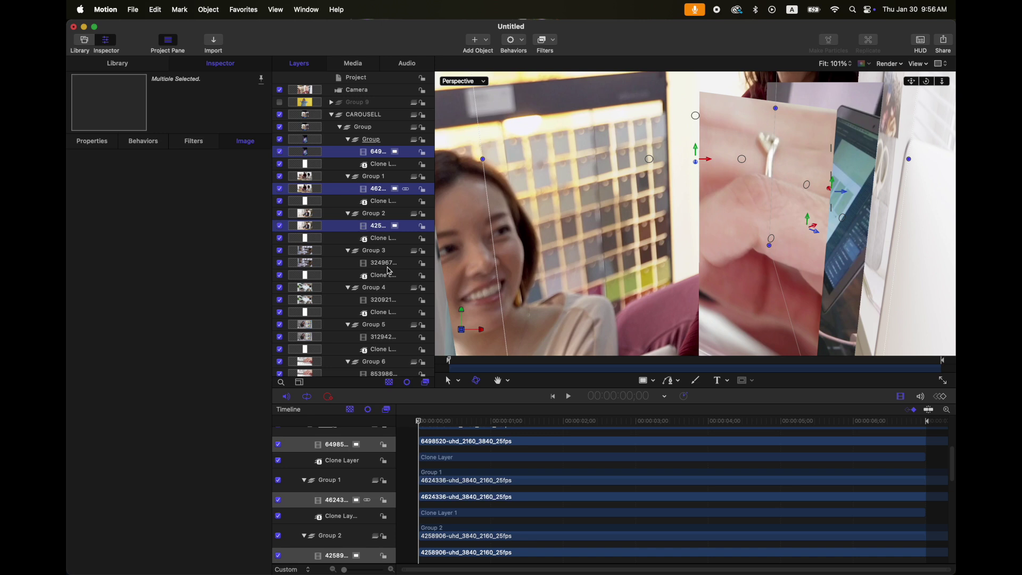
{"action": "left_click", "coordinate": [388, 266], "text": "super"}
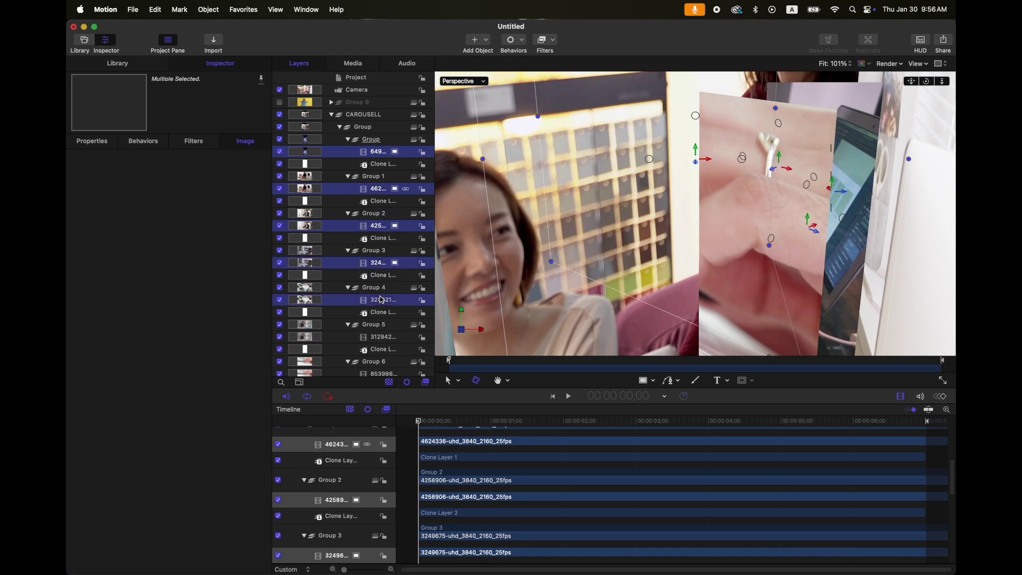
{"action": "left_click", "coordinate": [381, 300], "text": "super"}
{"action": "scroll", "coordinate": [381, 300], "scroll_direction": "down", "scroll_amount": 3}
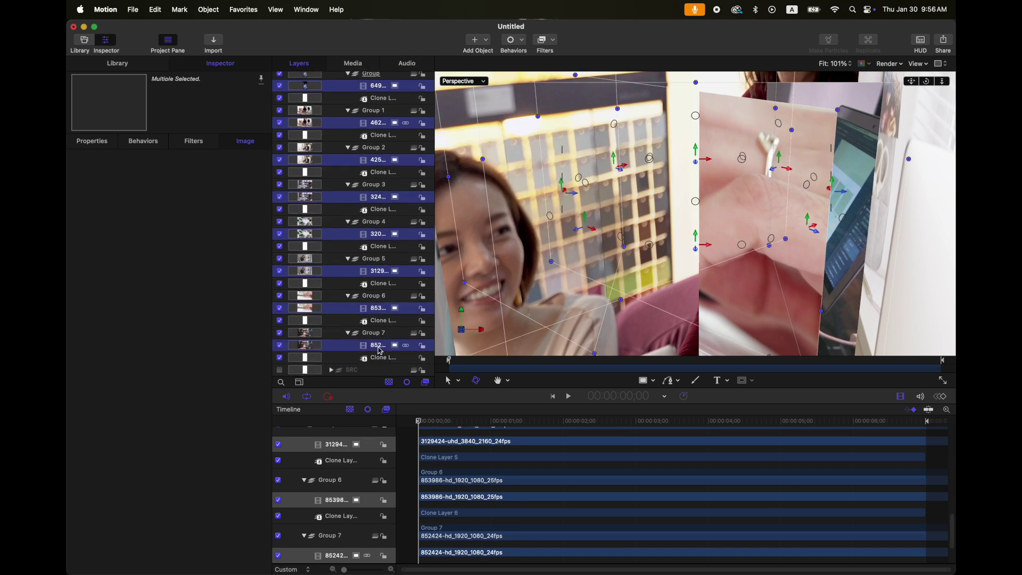
{"action": "key", "text": "shift+super+m"}
{"action": "left_click_drag", "start_coordinate": [435, 70], "coordinate": [472, 69]}
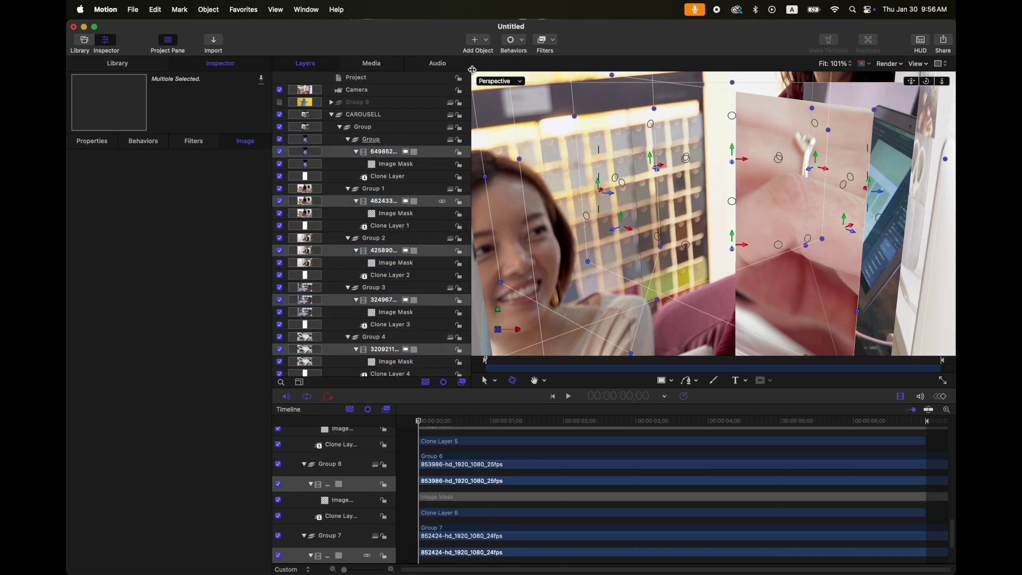
Step: Assign each panel's own clone layer as the mask source for the image masks in the first panel group, Group 1 and Group 2
{"action": "left_click", "coordinate": [384, 175]}
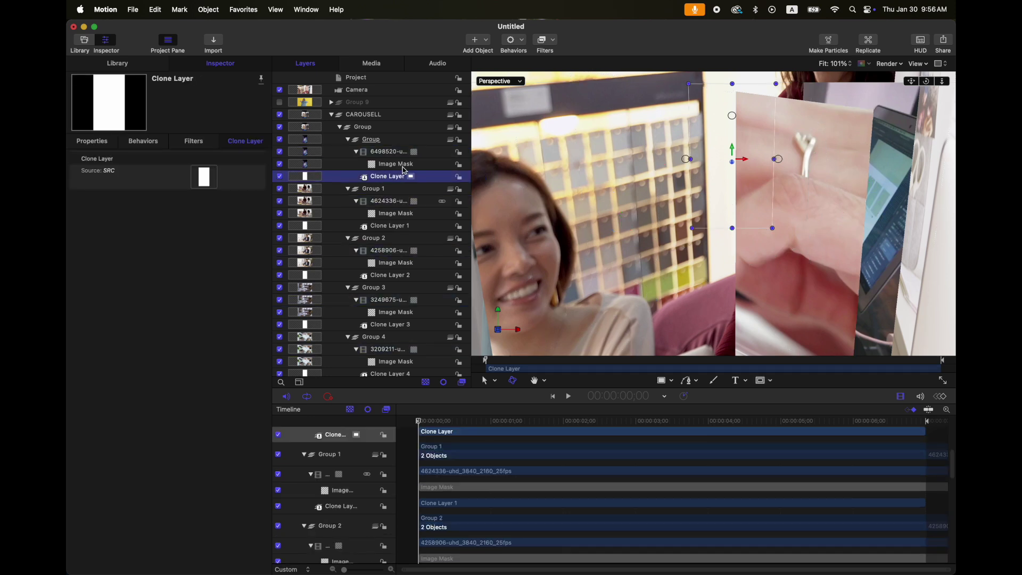
{"action": "left_click", "coordinate": [403, 168]}
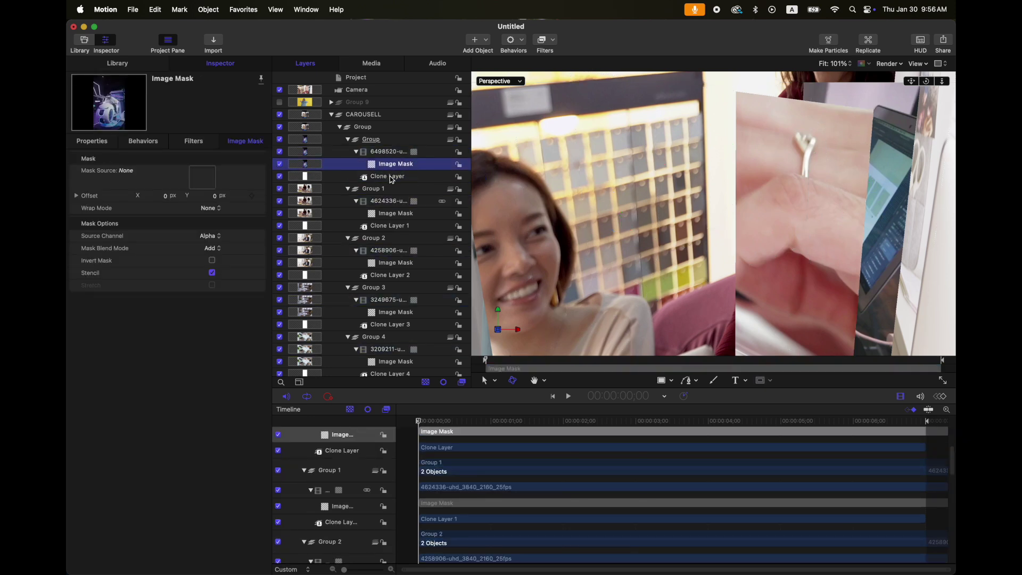
{"action": "left_click_drag", "start_coordinate": [391, 179], "coordinate": [202, 179]}
{"action": "left_click", "coordinate": [395, 214]}
{"action": "left_click_drag", "start_coordinate": [391, 226], "coordinate": [202, 178]}
{"action": "left_click", "coordinate": [404, 276]}
{"action": "left_click", "coordinate": [399, 263]}
{"action": "left_click_drag", "start_coordinate": [397, 276], "coordinate": [202, 178]}
Step: Assign the matching clone layers as mask sources for the image masks in Groups 3 through 7
{"action": "scroll", "coordinate": [400, 226], "scroll_direction": "down", "scroll_amount": 4}
{"action": "left_click", "coordinate": [399, 222]}
{"action": "left_click_drag", "start_coordinate": [391, 234], "coordinate": [202, 178]}
{"action": "left_click", "coordinate": [397, 272]}
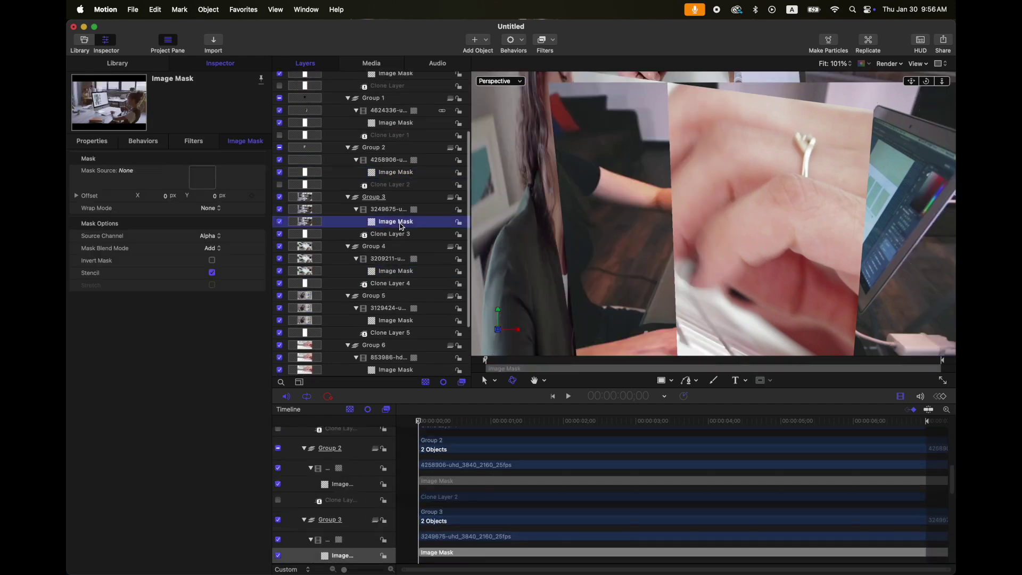
{"action": "left_click_drag", "start_coordinate": [391, 284], "coordinate": [202, 178]}
{"action": "left_click", "coordinate": [396, 321]}
{"action": "scroll", "coordinate": [396, 320], "scroll_direction": "down", "scroll_amount": 3}
{"action": "left_click", "coordinate": [396, 296]}
{"action": "left_click_drag", "start_coordinate": [393, 333], "coordinate": [204, 181]}
Step: Adjust the scale of the video clips to fit their masked panels, setting the 853986 clip in Group 6 to 78%
{"action": "mouse_move", "coordinate": [942, 82]}
{"action": "left_mouse_down"}
{"action": "mouse_move", "coordinate": [929, 82]}
{"action": "mouse_move", "coordinate": [946, 83]}
{"action": "left_mouse_up"}
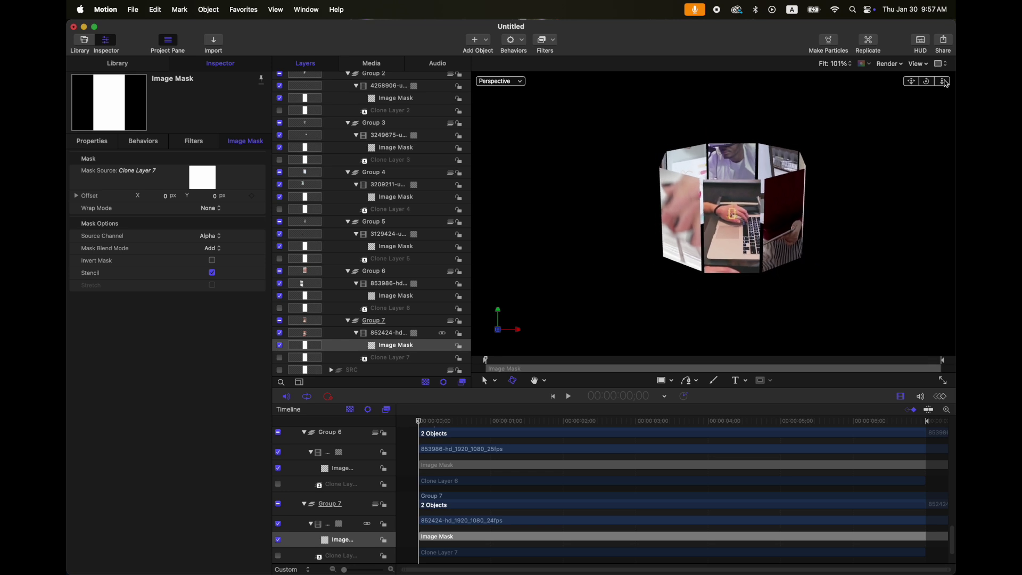
{"action": "left_click", "coordinate": [391, 334]}
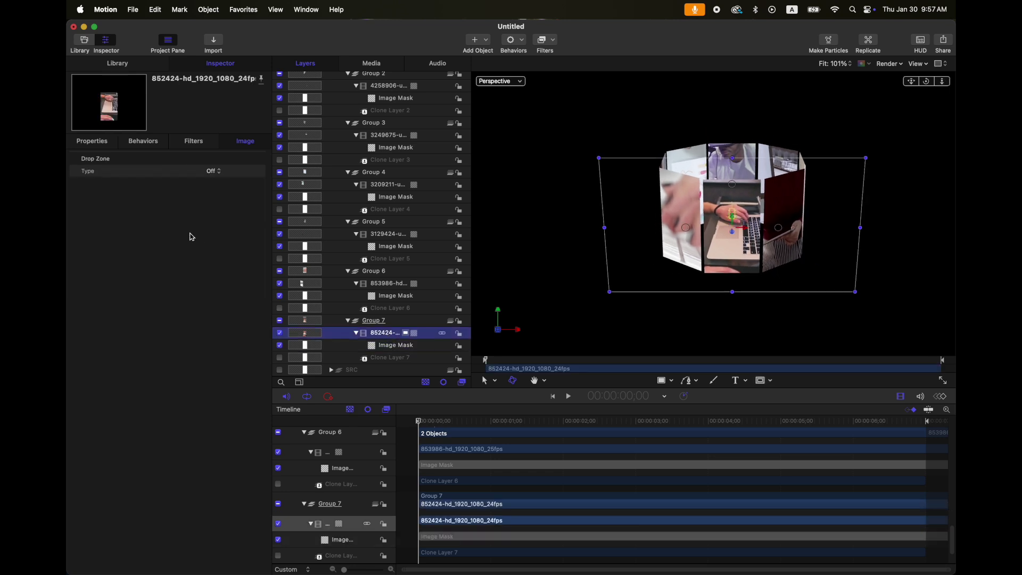
{"action": "left_click", "coordinate": [95, 142]}
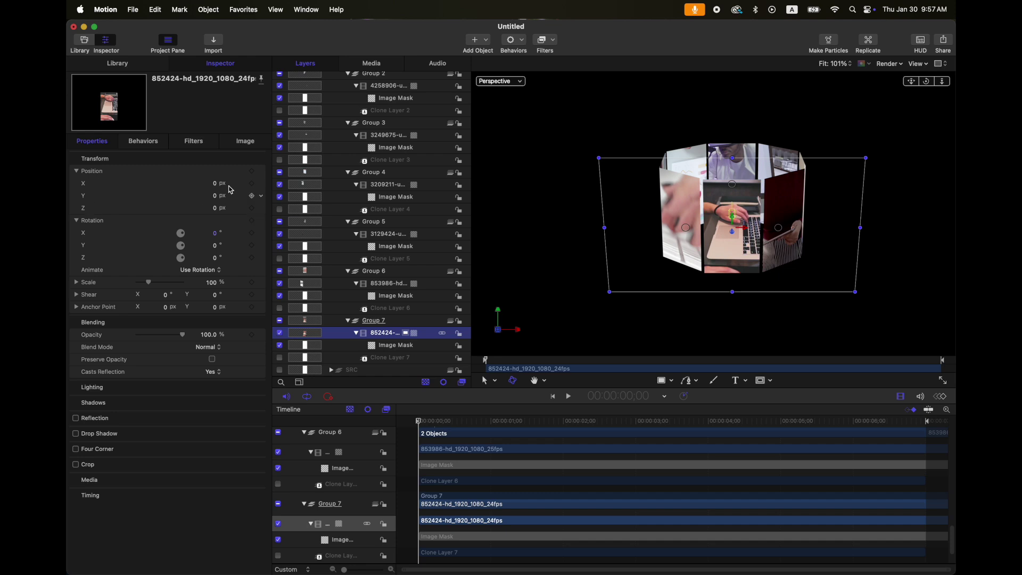
{"action": "left_click", "coordinate": [77, 282]}
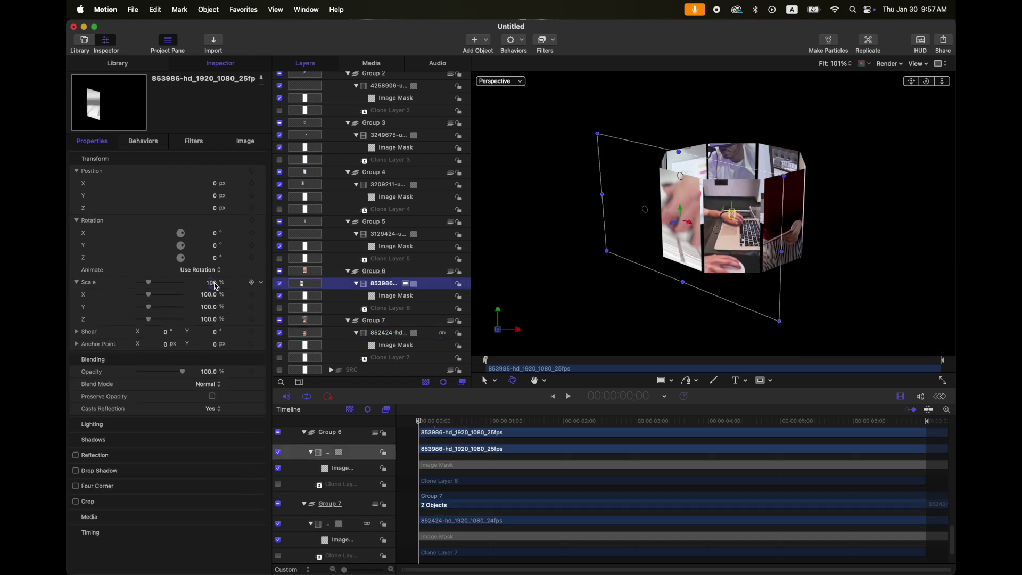
{"action": "double_click", "coordinate": [212, 283]}
{"action": "type", "text": "33"}
{"action": "key", "text": "Return"}
{"action": "left_click", "coordinate": [387, 234]}
{"action": "scroll", "coordinate": [387, 213], "scroll_direction": "up", "scroll_amount": 10}
{"action": "left_click", "coordinate": [388, 201]}
{"action": "left_click", "coordinate": [388, 250]}
{"action": "left_click", "coordinate": [388, 300]}
{"action": "left_click_drag", "start_coordinate": [479, 421], "coordinate": [420, 452]}
{"action": "left_click", "coordinate": [388, 152]}
{"action": "left_click", "coordinate": [387, 349]}
{"action": "scroll", "coordinate": [387, 298], "scroll_direction": "down", "scroll_amount": 3}
{"action": "left_click", "coordinate": [388, 317]}
{"action": "scroll", "coordinate": [388, 298], "scroll_direction": "down", "scroll_amount": 3}
{"action": "left_click", "coordinate": [384, 283]}
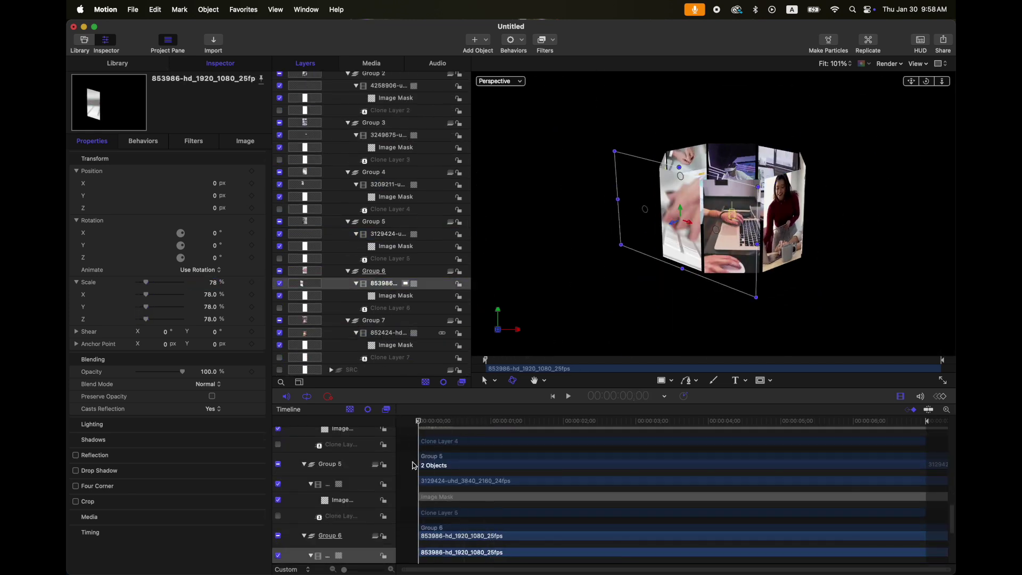
Step: Play back the spinning carousel with its video panels and return to the first frame
{"action": "left_click", "coordinate": [401, 468]}
{"action": "key", "text": "space"}
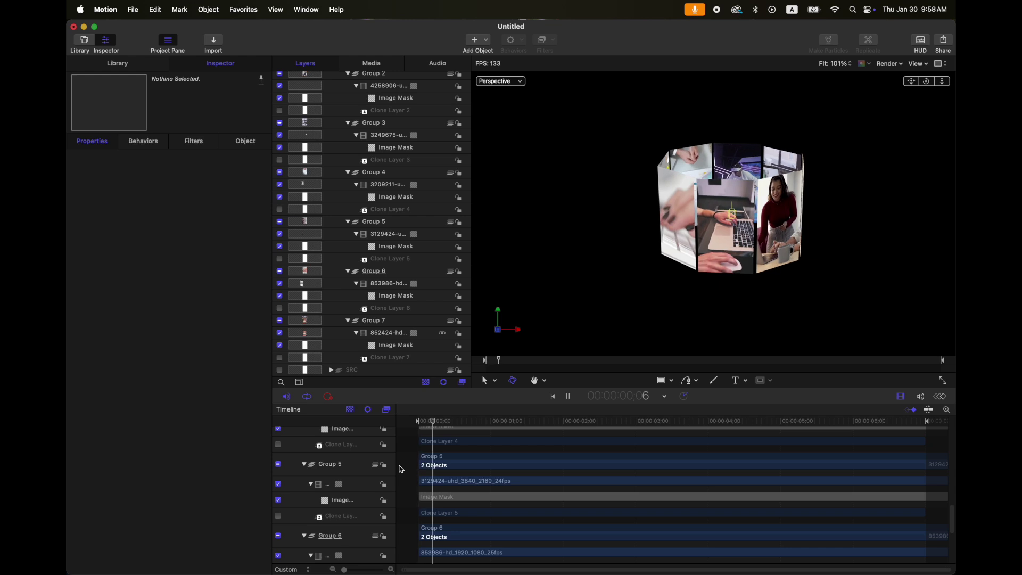
{"action": "key", "text": "space"}
{"action": "left_click_drag", "start_coordinate": [532, 424], "coordinate": [393, 393]}
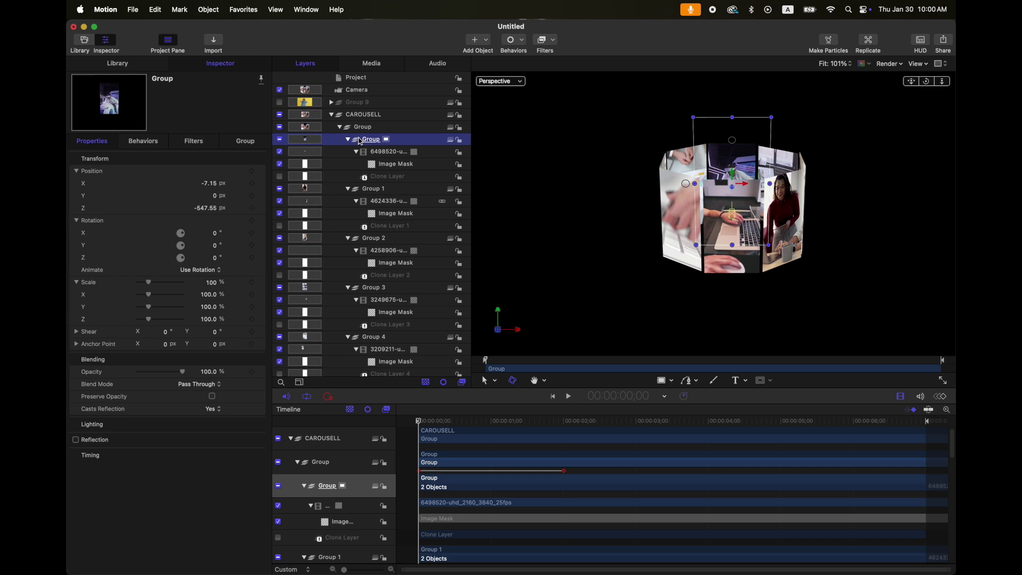
Step: Switch the viewport to the Active Camera and dolly the camera back until the whole carousel appears small in the frame
{"action": "left_click", "coordinate": [515, 84]}
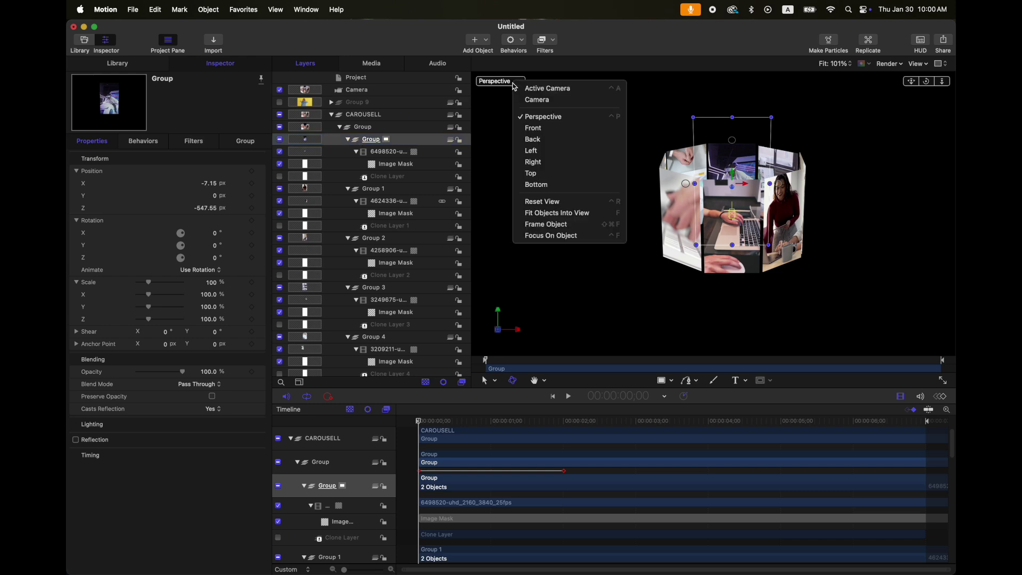
{"action": "left_click", "coordinate": [545, 87]}
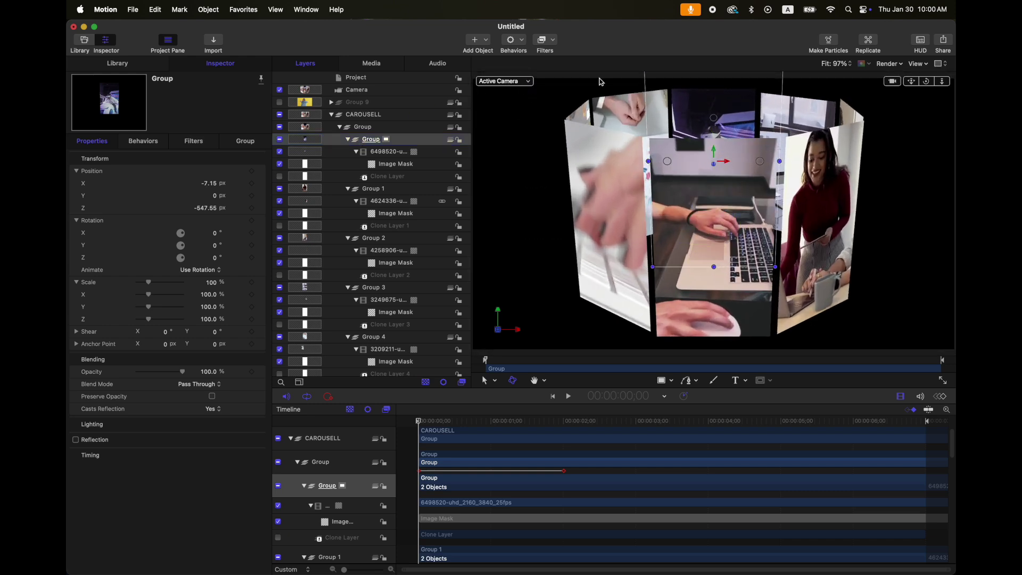
{"action": "left_click_drag", "start_coordinate": [943, 82], "coordinate": [896, 81]}
{"action": "left_click_drag", "start_coordinate": [943, 127], "coordinate": [942, 157]}
Step: Collapse the CAROUSELL group, create a new group and move it below CAROUSELL in the layer order
{"action": "left_click", "coordinate": [331, 114]}
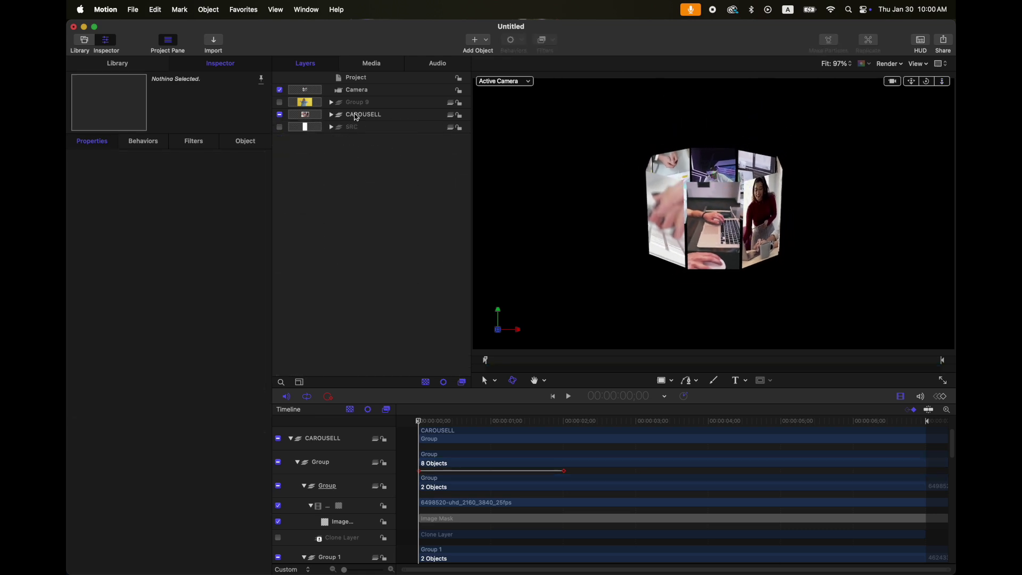
{"action": "left_click", "coordinate": [357, 116]}
{"action": "key", "text": "super+shift+n"}
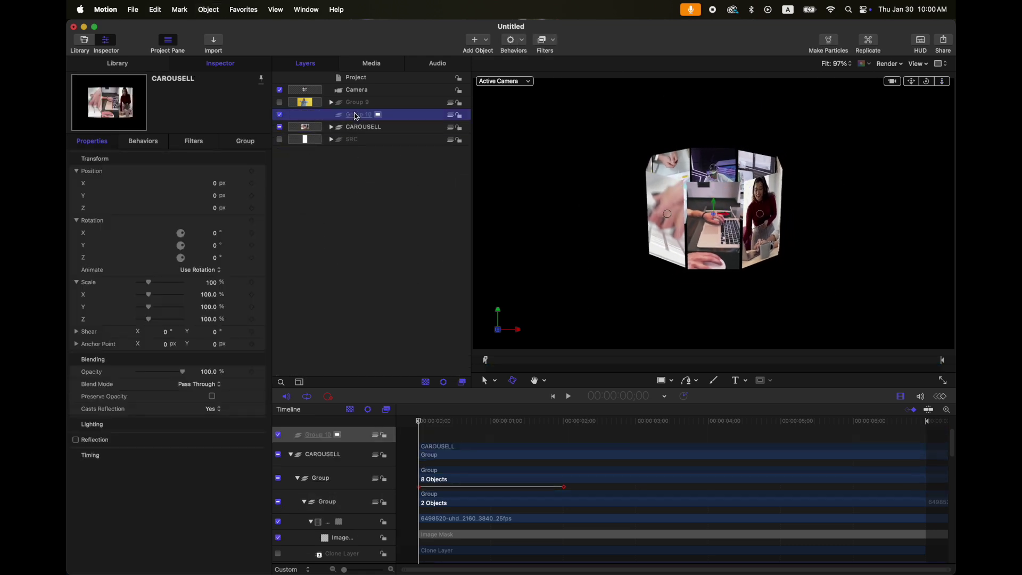
{"action": "key", "text": "super+bracketleft"}
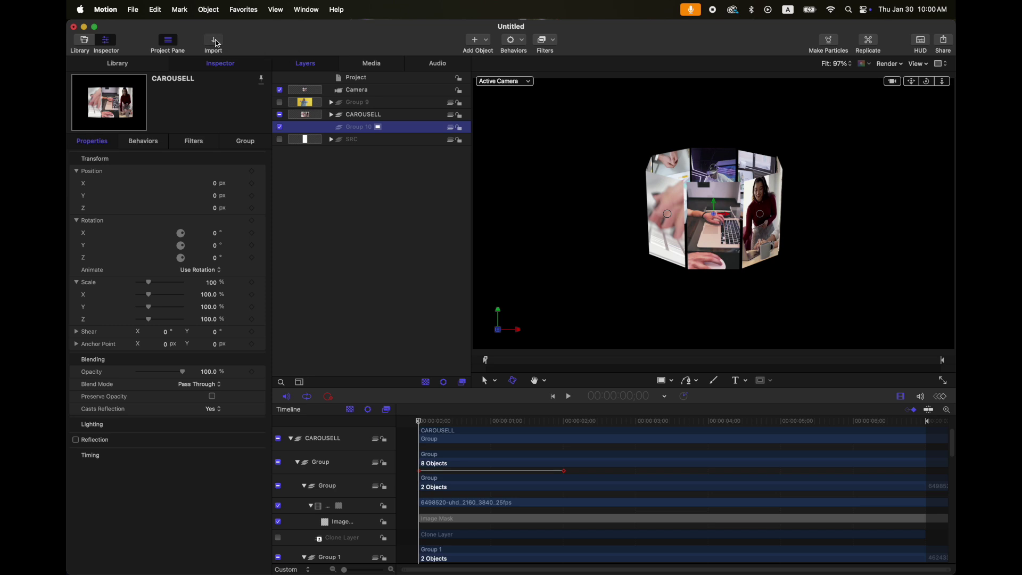
Step: Import the IMG_0248 footage as the background behind the carousel and show the CAROUSELL group's properties
{"action": "left_click", "coordinate": [216, 43]}
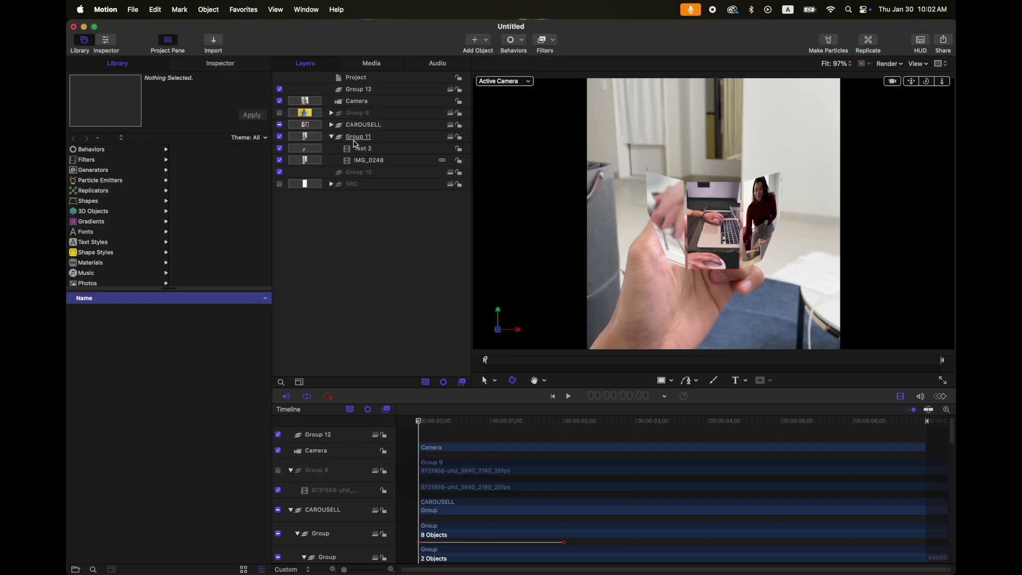
{"action": "left_click", "coordinate": [384, 128]}
{"action": "key", "text": "super+3"}
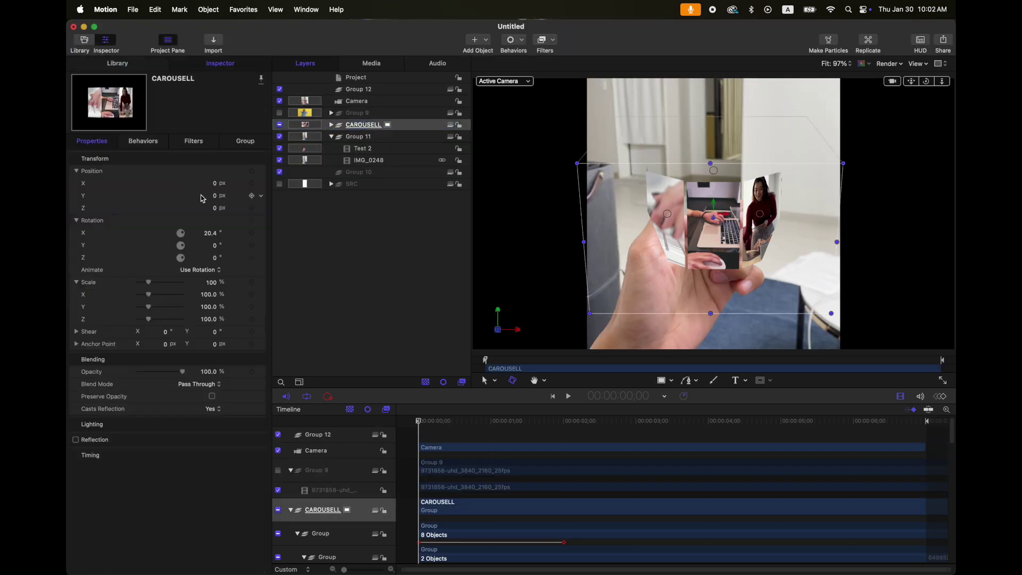
Step: Move the CAROUSELL group to Y 648 px and Z 1094 px and dolly the camera back so the carousel fits above the hand
{"action": "left_click_drag", "start_coordinate": [217, 200], "coordinate": [213, 160]}
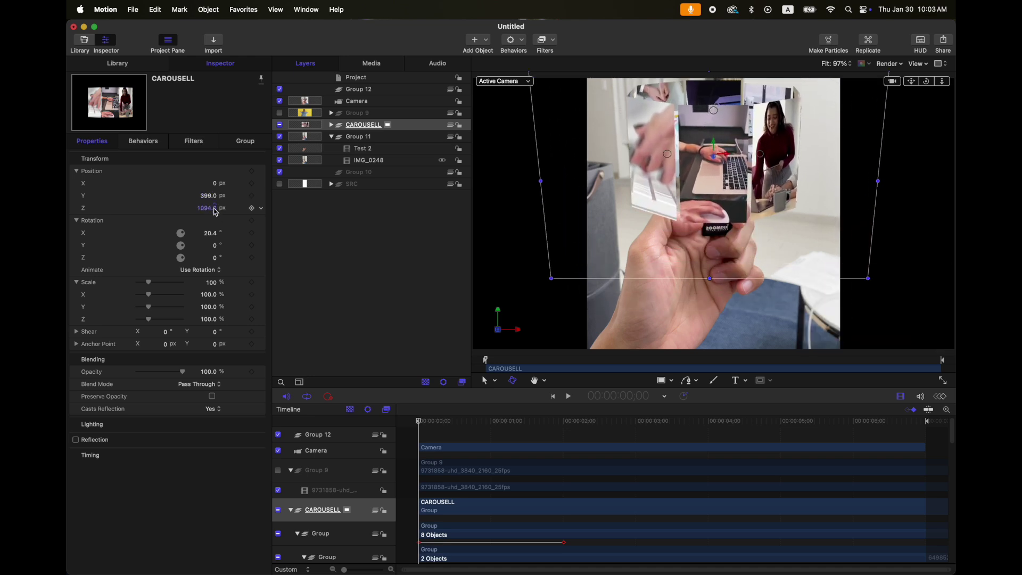
{"action": "left_click_drag", "start_coordinate": [945, 84], "coordinate": [946, 112]}
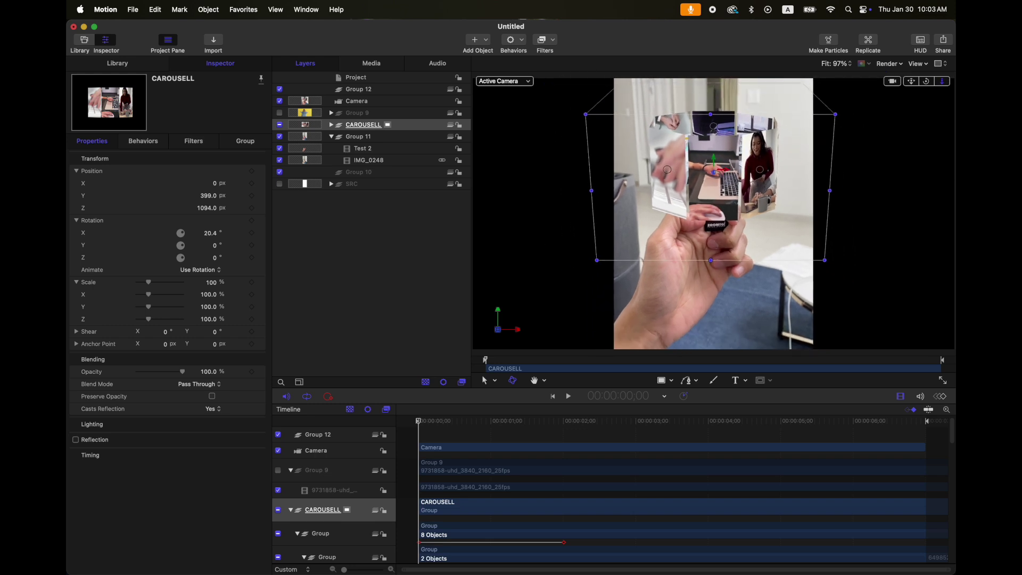
{"action": "left_click_drag", "start_coordinate": [946, 112], "coordinate": [945, 115]}
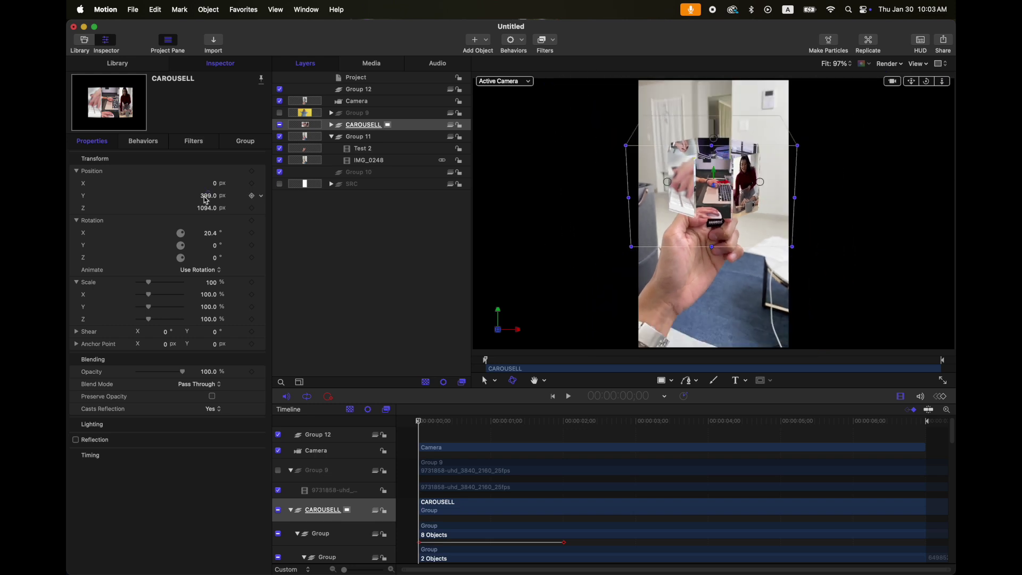
{"action": "left_click_drag", "start_coordinate": [208, 197], "coordinate": [208, 185]}
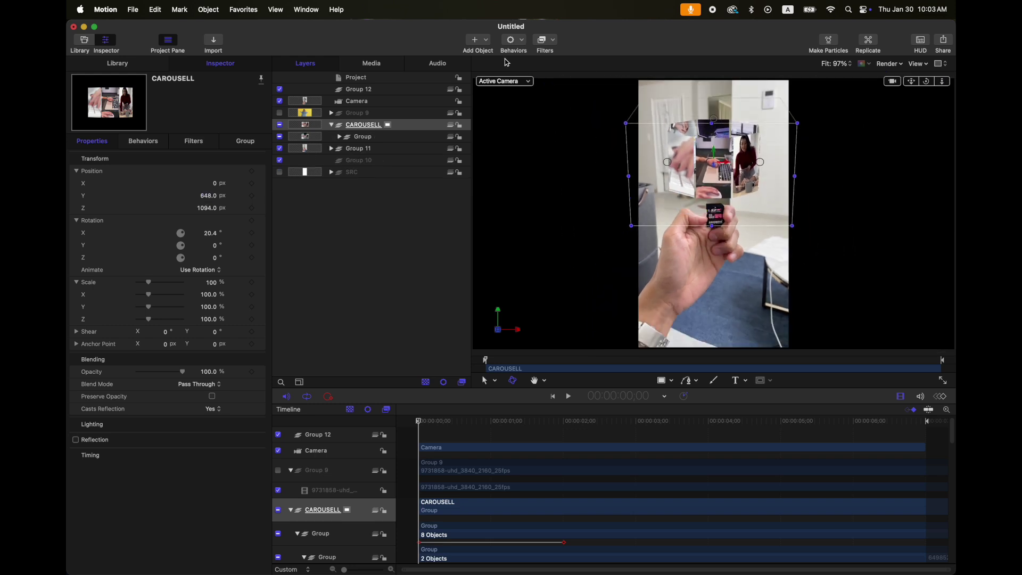
Step: Add the Fade In/Fade Out behavior from Basic Motion to the CAROUSELL group
{"action": "left_click", "coordinate": [514, 42]}
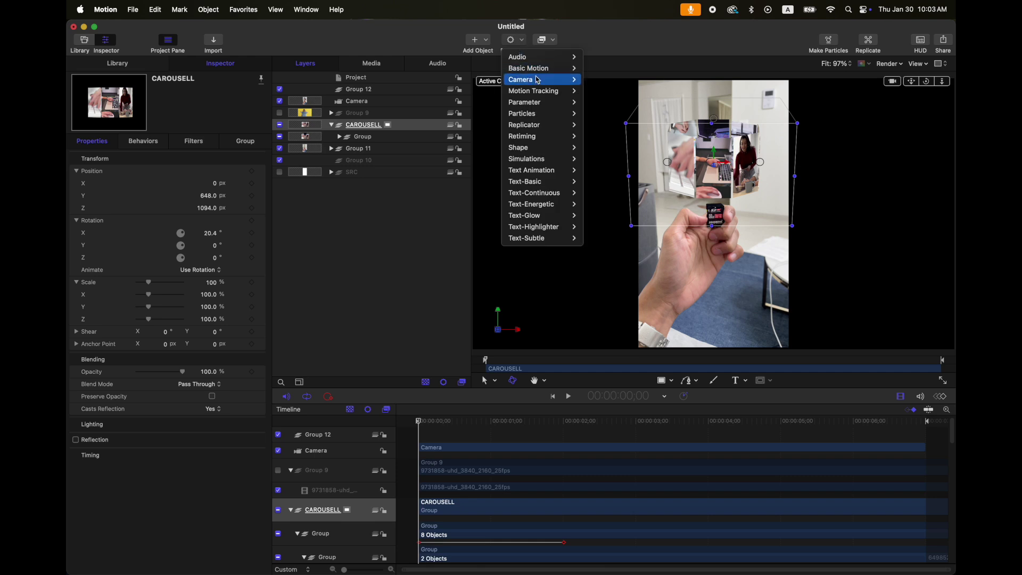
{"action": "mouse_move", "coordinate": [537, 72]}
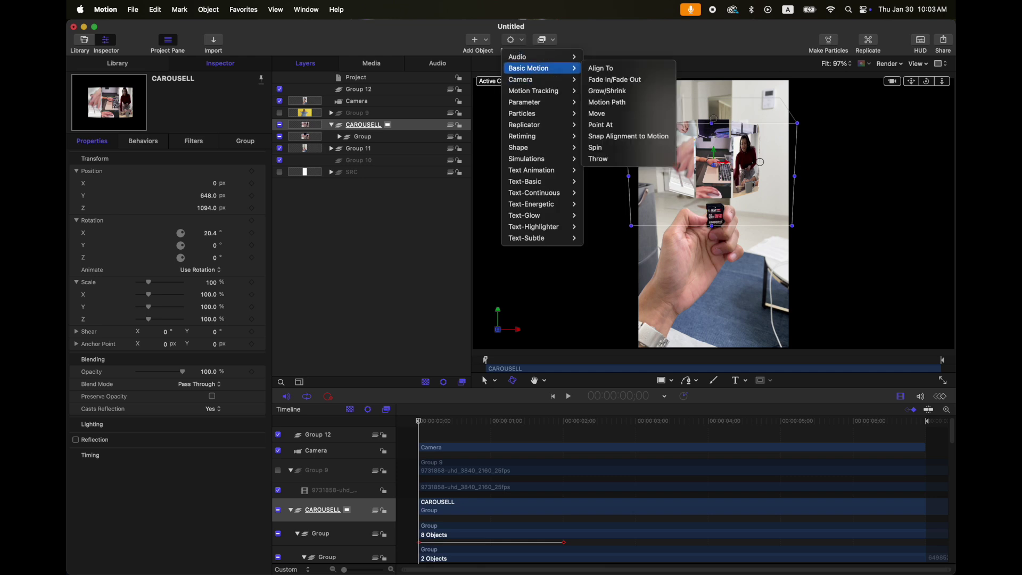
{"action": "left_click", "coordinate": [604, 80]}
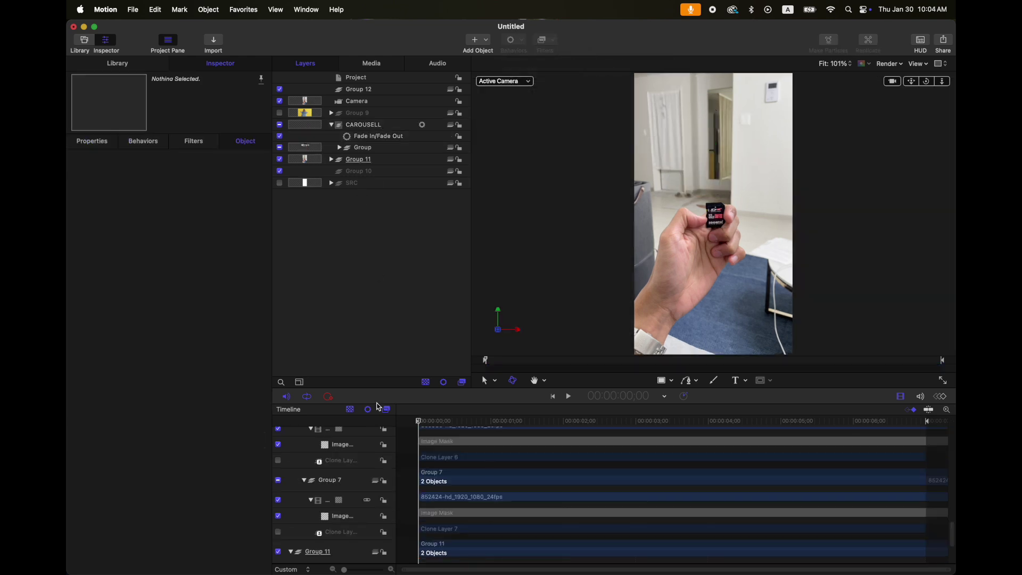
Step: Play back the carousel's fade-in over the hand footage and show the project's display aspect ratio snapshots
{"action": "key", "text": "space"}
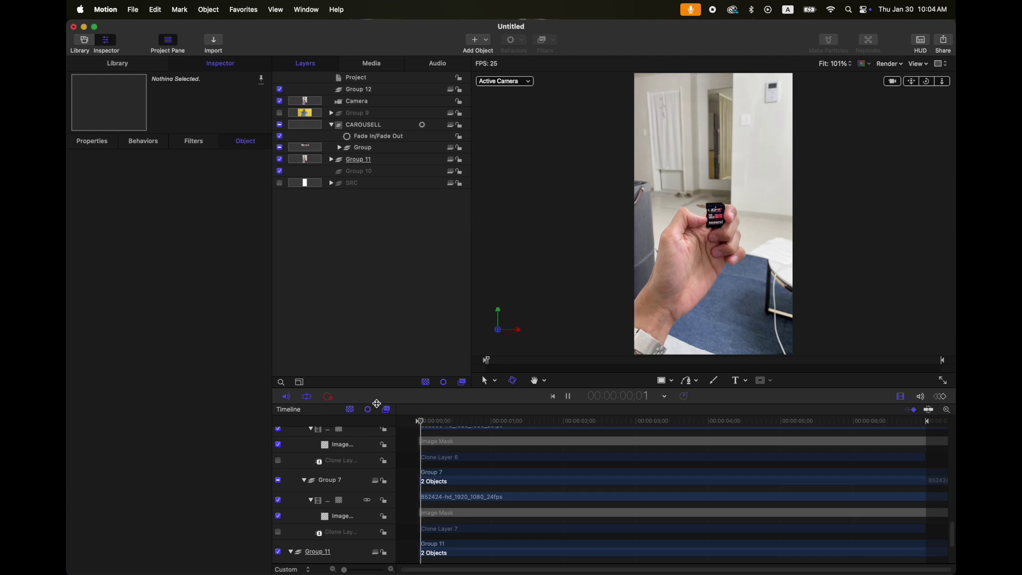
{"action": "key", "text": "space"}
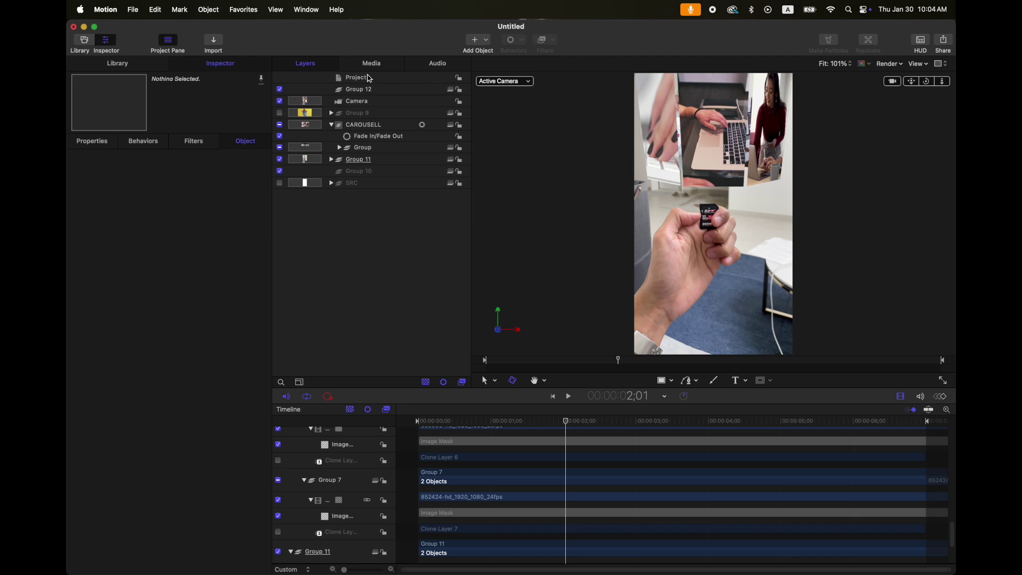
{"action": "left_click", "coordinate": [389, 79]}
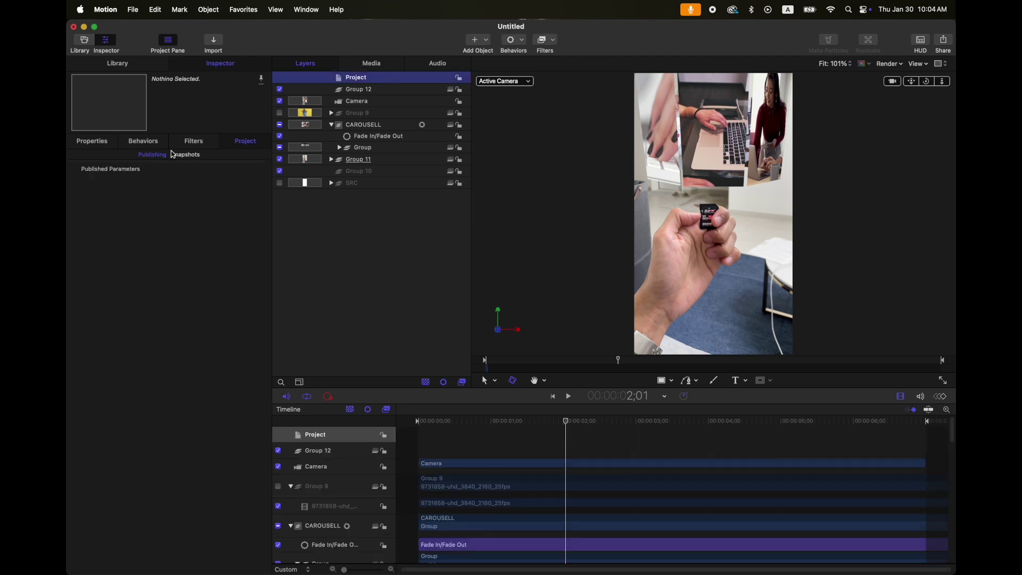
{"action": "left_click", "coordinate": [187, 155]}
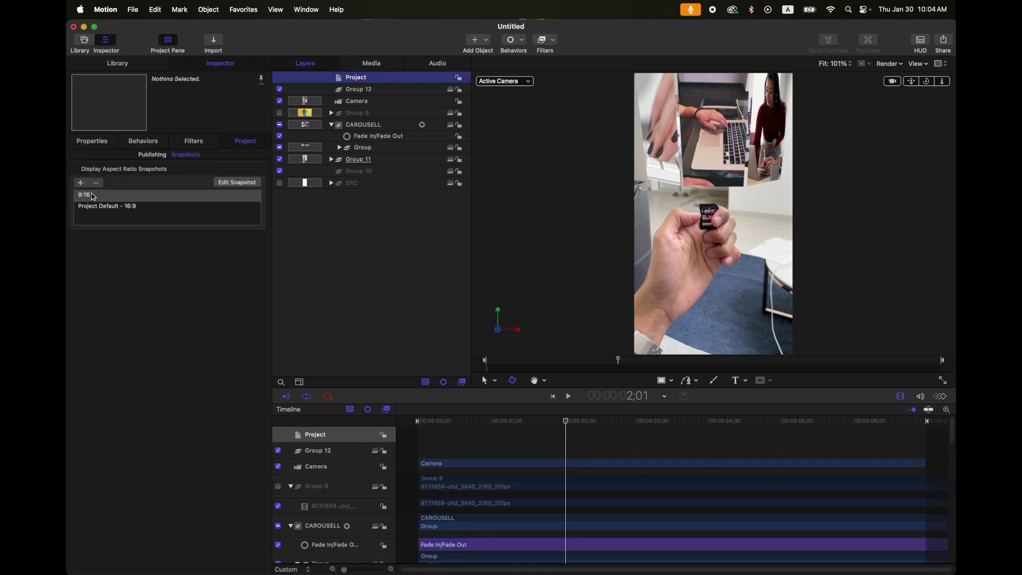
Step: Scale the CAROUSELL group to 70% and lower its Y position to 548.92 px
{"action": "left_click", "coordinate": [373, 125]}
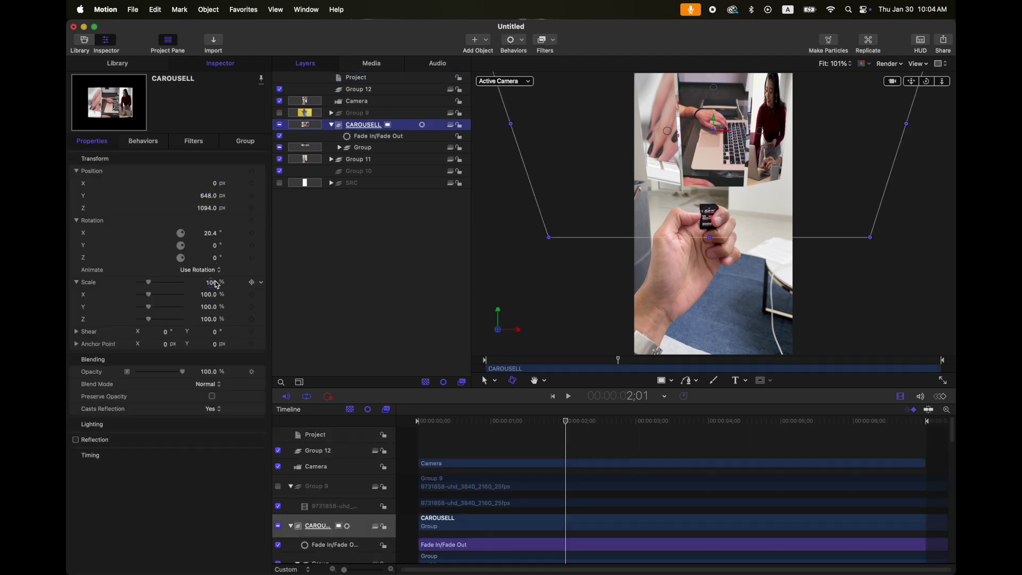
{"action": "left_click_drag", "start_coordinate": [216, 286], "coordinate": [210, 284]}
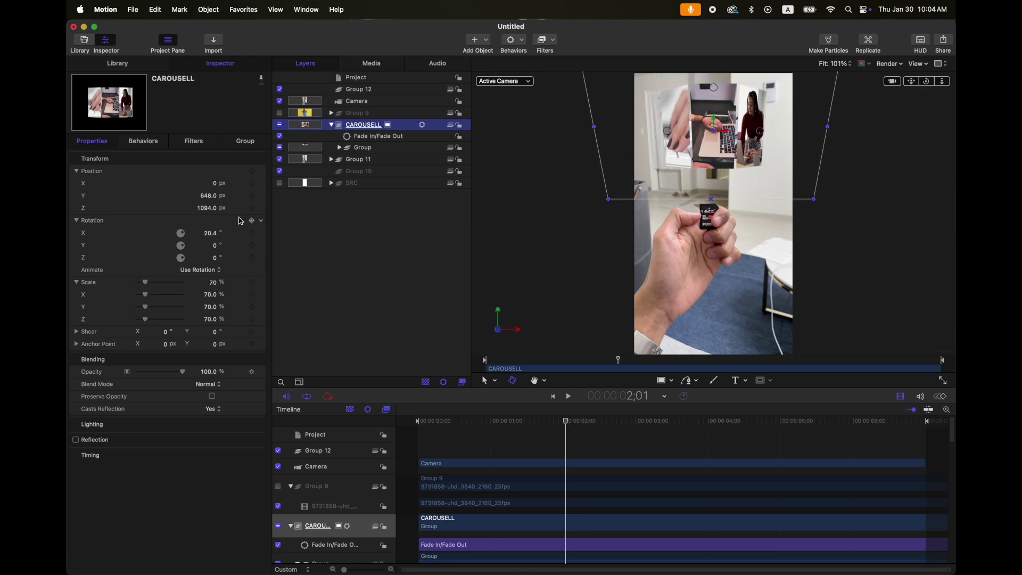
{"action": "left_click_drag", "start_coordinate": [211, 200], "coordinate": [212, 200]}
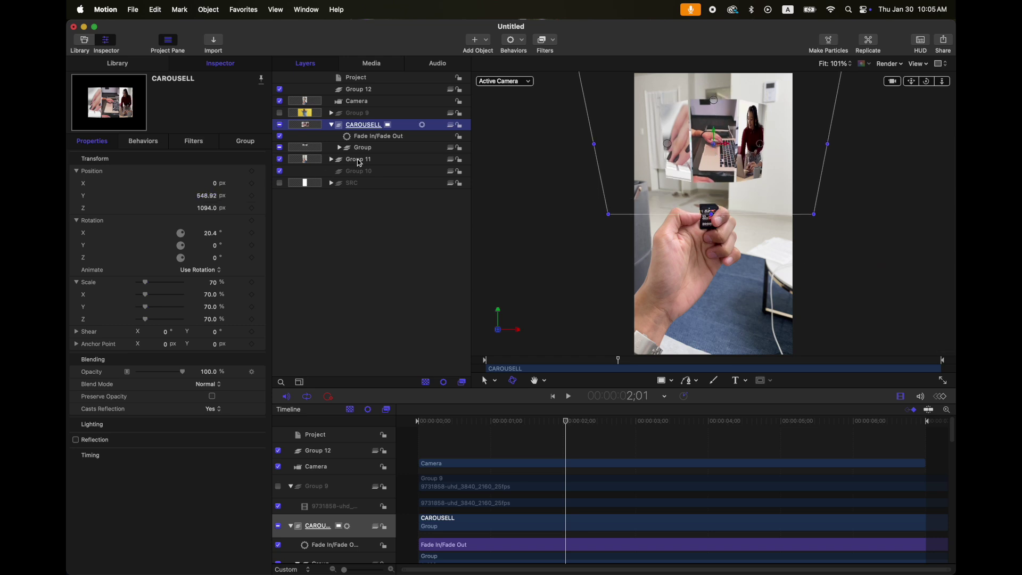
Step: Expand the carousel's inner group, tilt the carousel further with its X rotation, and play back the composite
{"action": "left_click", "coordinate": [339, 147]}
{"action": "left_click_drag", "start_coordinate": [213, 237], "coordinate": [214, 234]}
{"action": "left_click", "coordinate": [361, 339]}
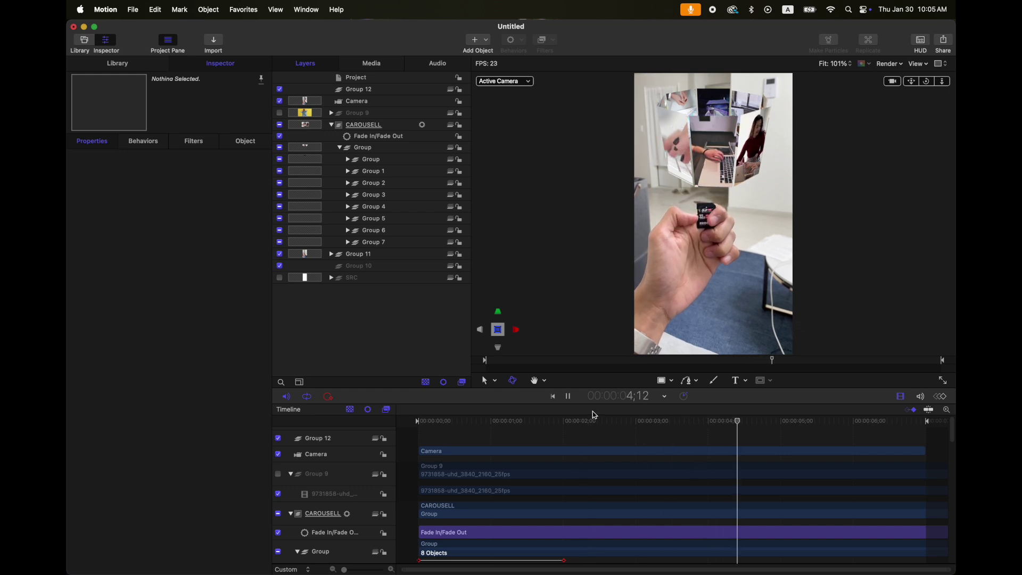
{"action": "key", "text": "space"}
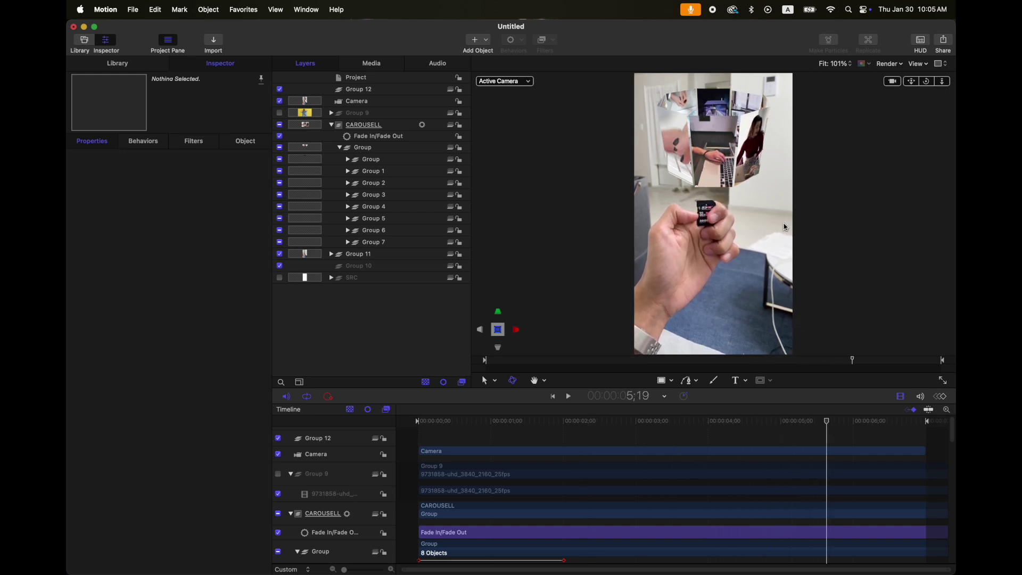
Step: Turn on Motion Blur for rendering and play the animation from the first frame
{"action": "left_click", "coordinate": [897, 63]}
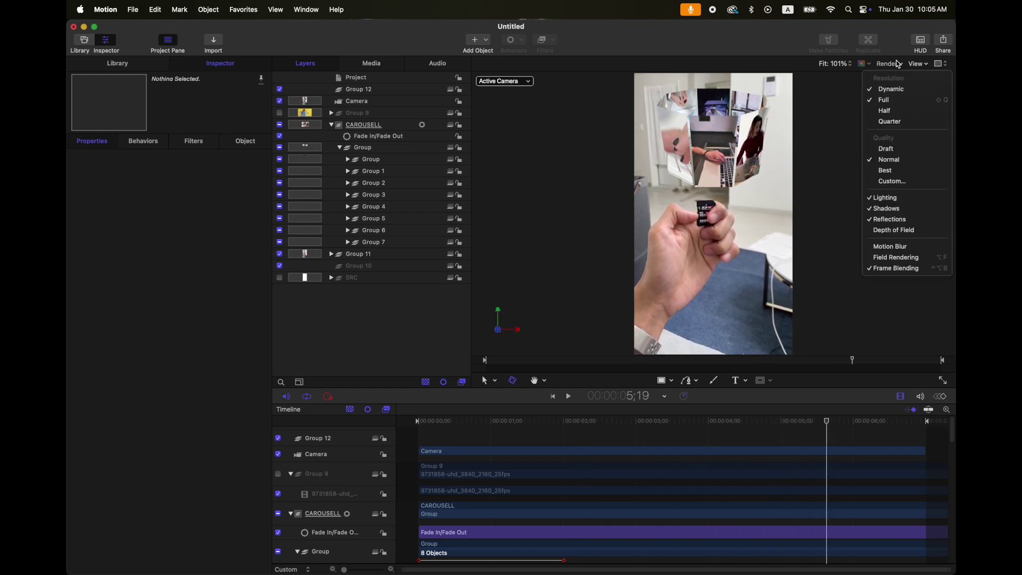
{"action": "left_click", "coordinate": [885, 245]}
{"action": "key", "text": "Home"}
{"action": "key", "text": "space"}
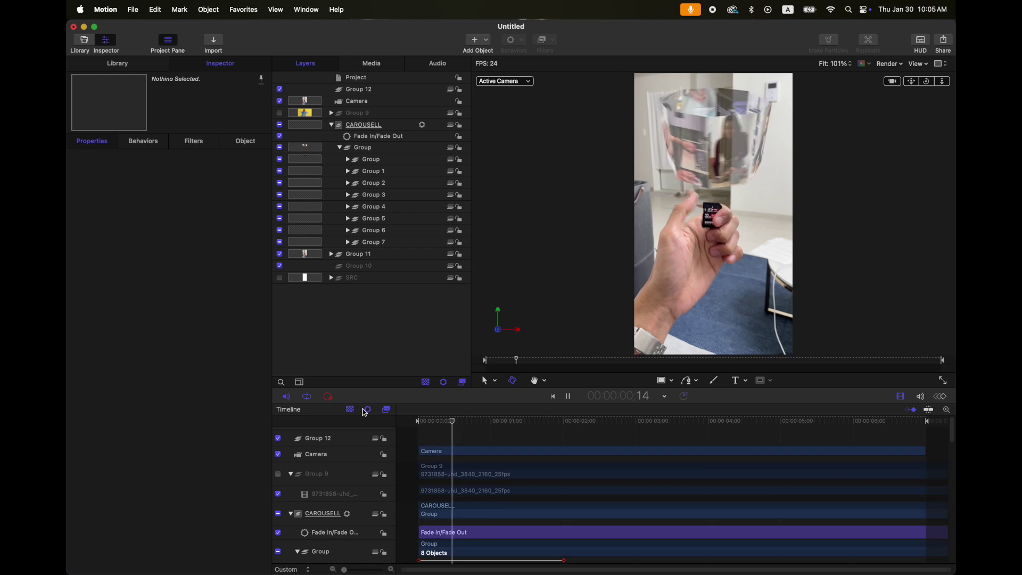